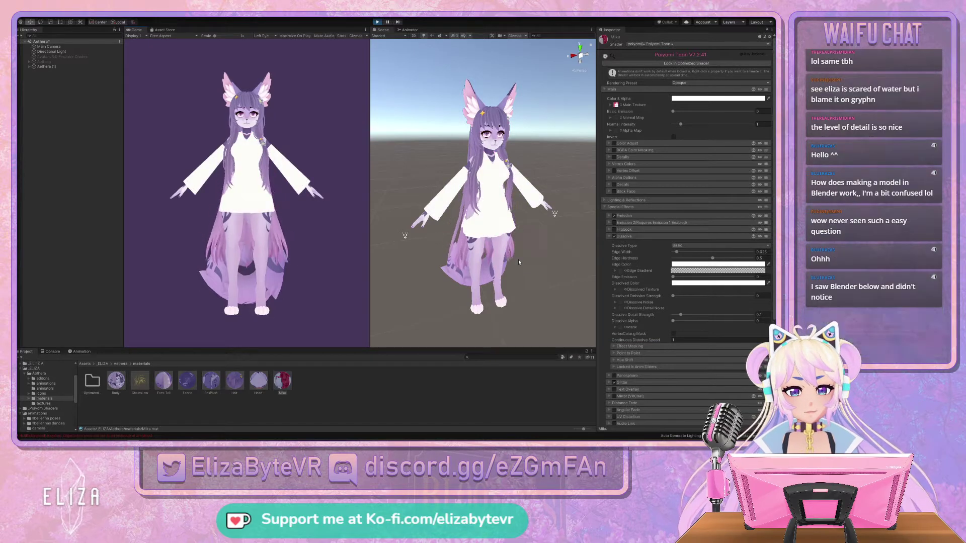
Set the alpha of the Miko material's Dissolved Color to 0 and check the Edge Color in the colour picker.
click(685, 283)
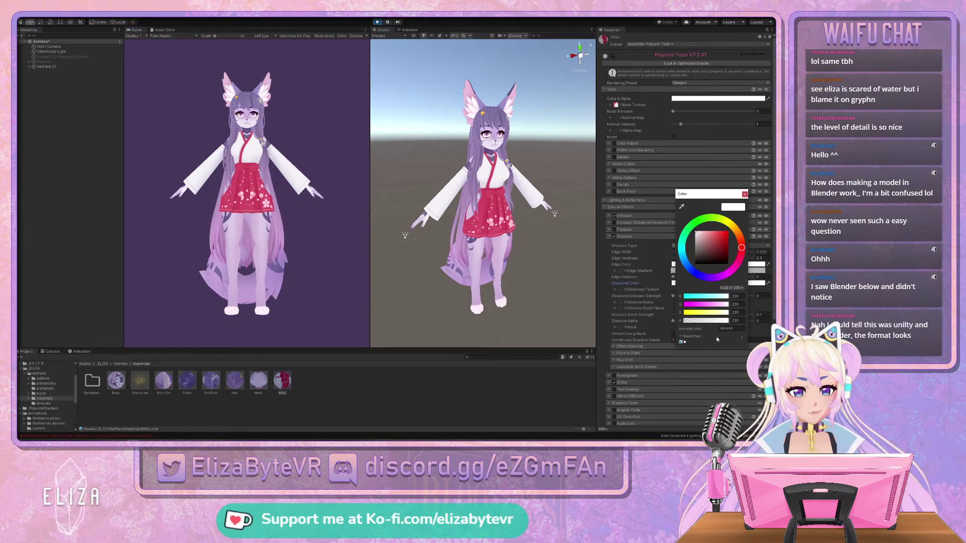
click(706, 321)
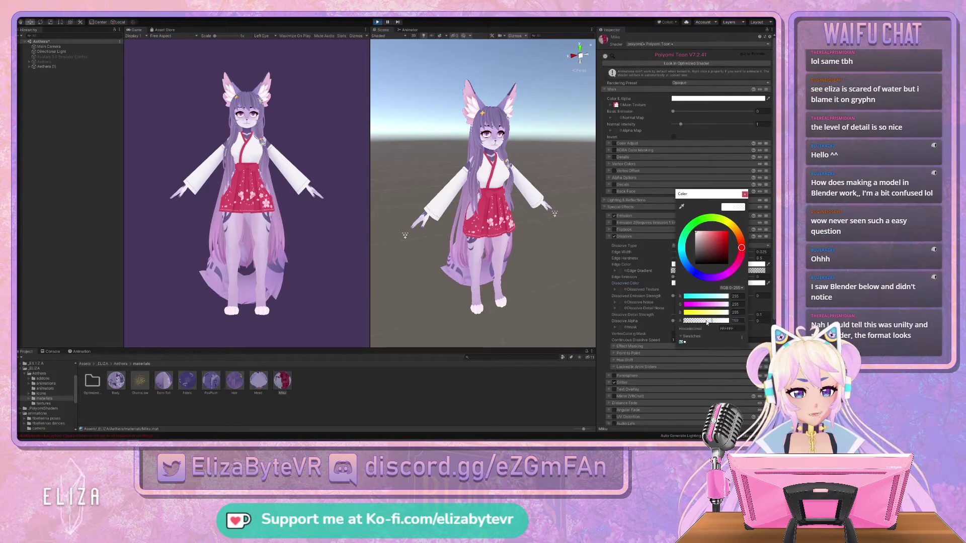
click(745, 194)
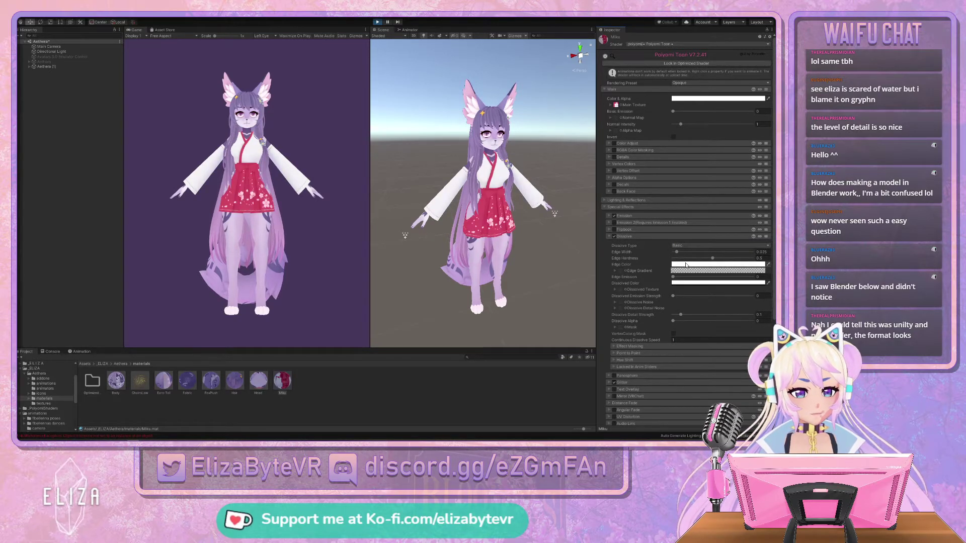
click(686, 265)
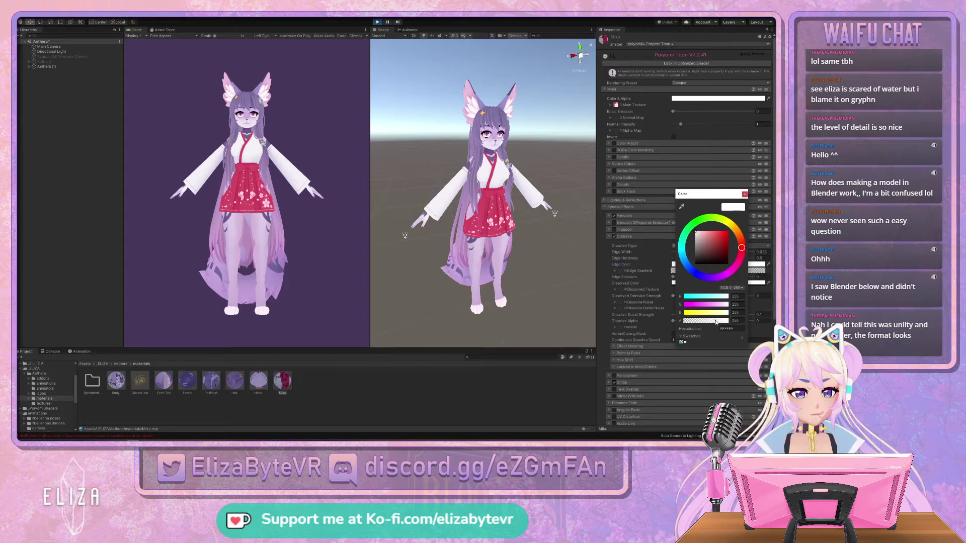
click(744, 194)
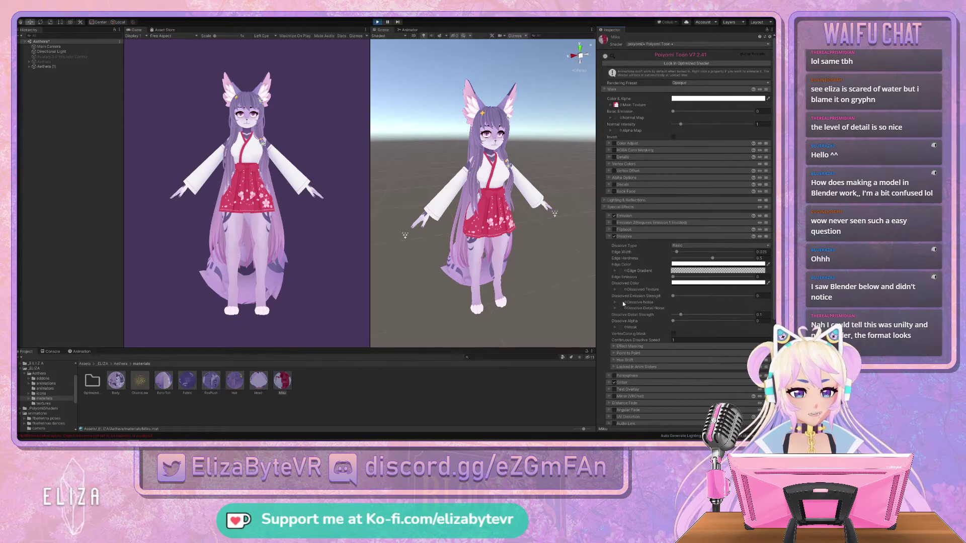
Assign the simplex noise texture to the material's Dissolve Noise slot.
click(623, 303)
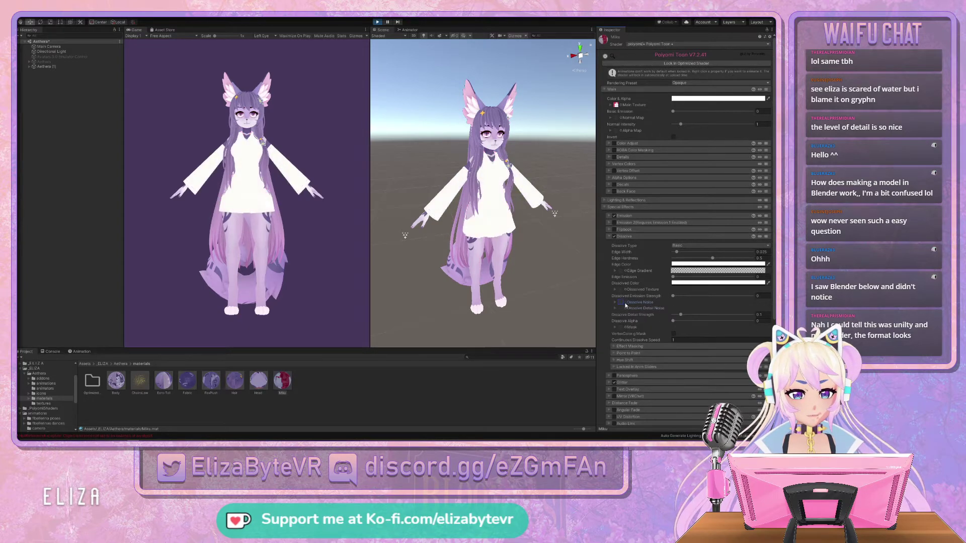
click(626, 304)
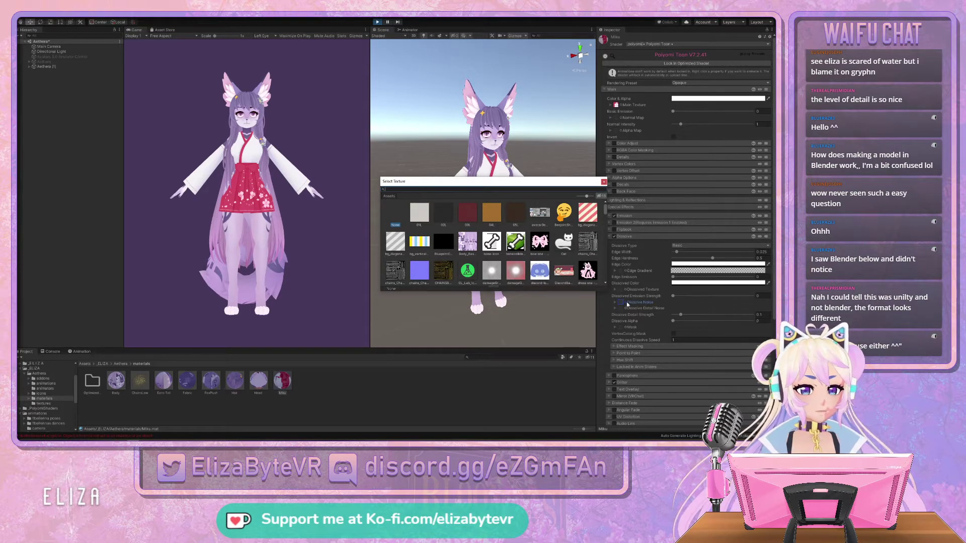
scroll(455, 254, down, 10)
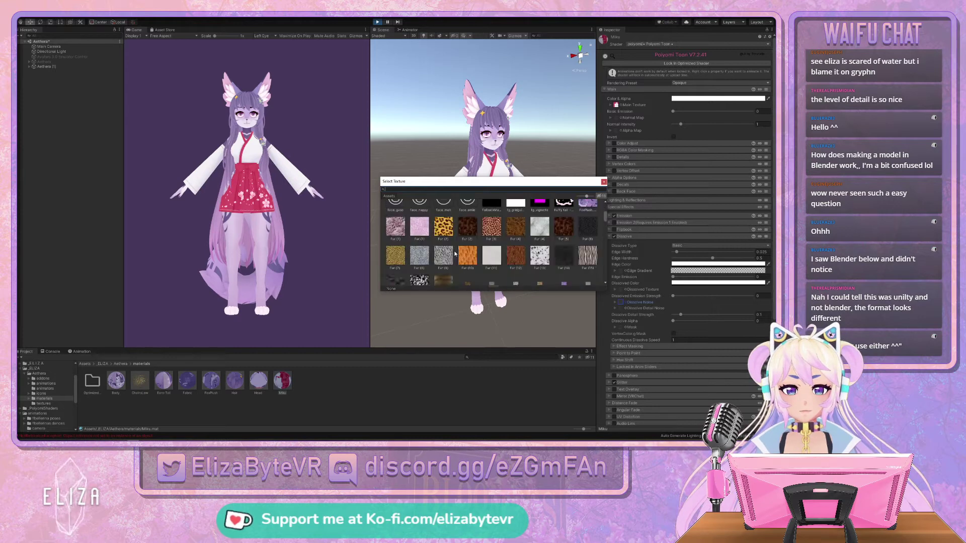
scroll(454, 254, down, 10)
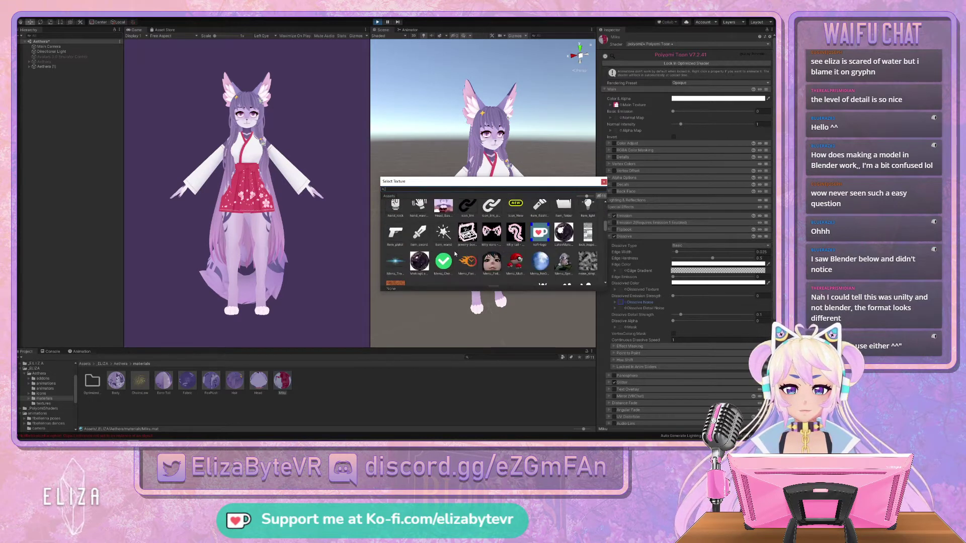
scroll(454, 254, down, 2)
click(583, 209)
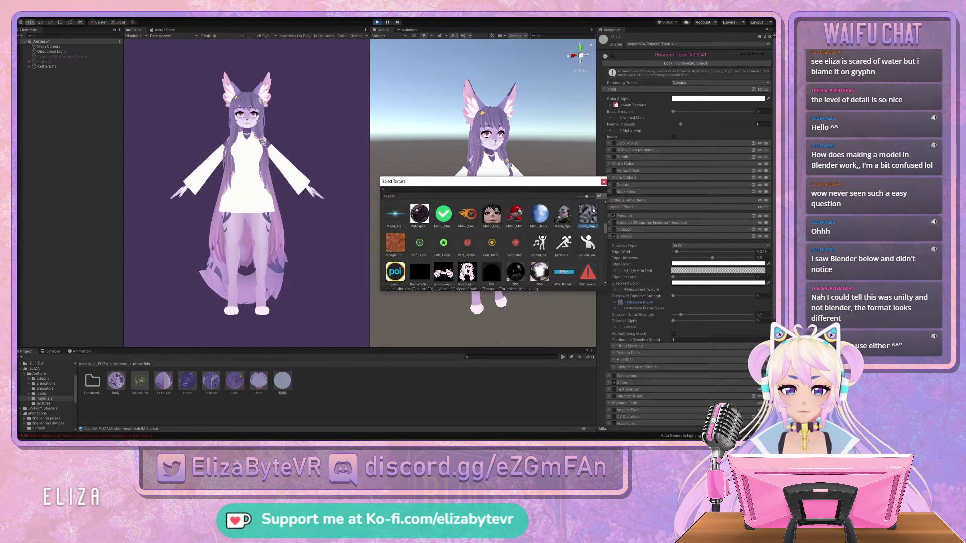
drag(512, 184, 454, 210)
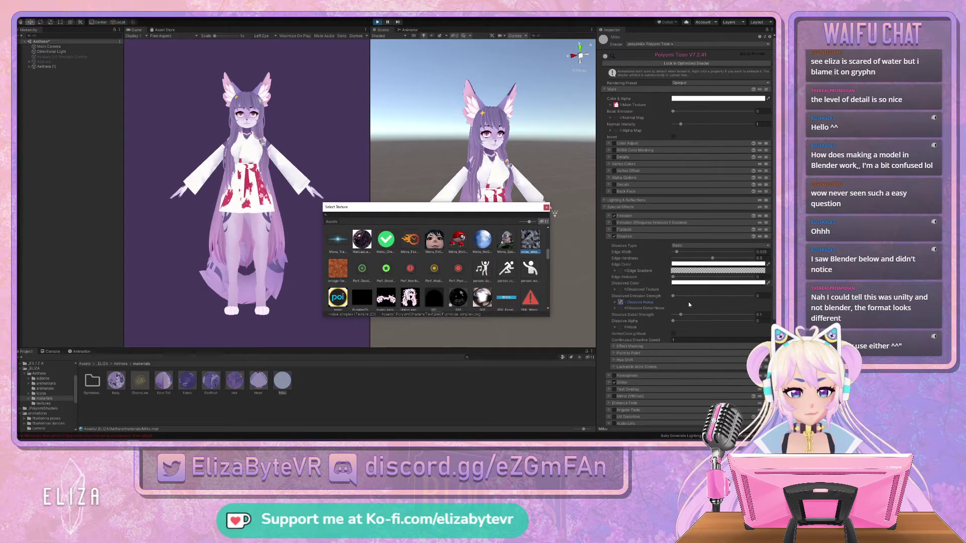
Recheck the Dissolved Color and set the Dissolved Emission Strength to 1.
click(688, 283)
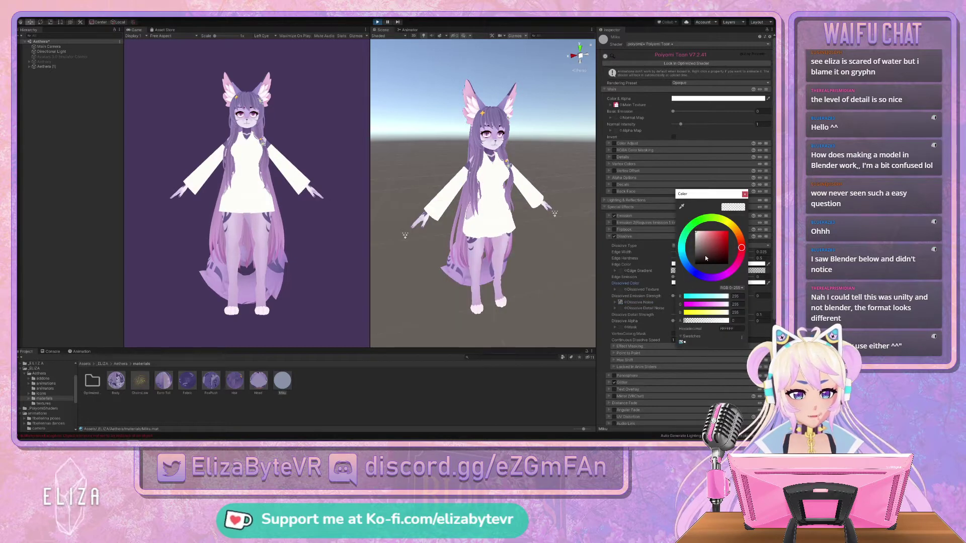
click(745, 193)
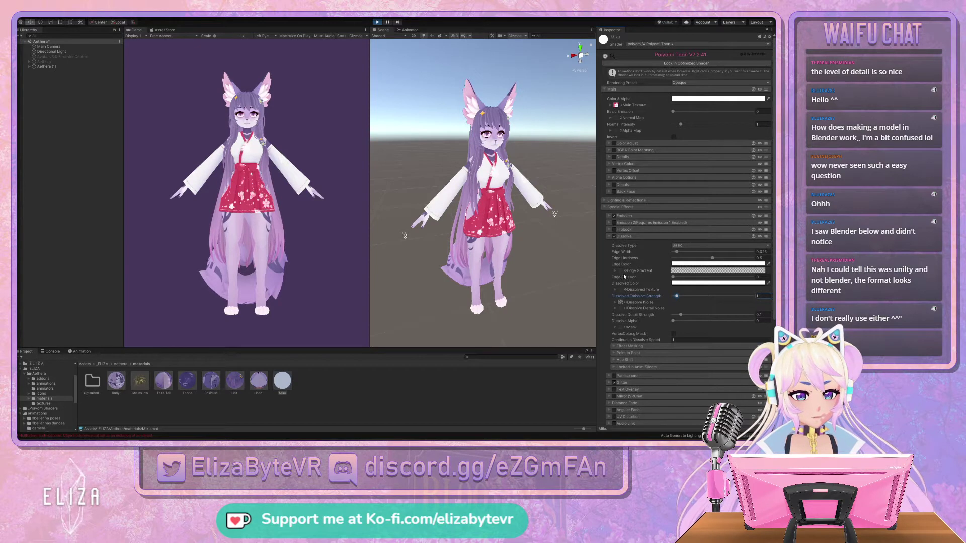
click(625, 271)
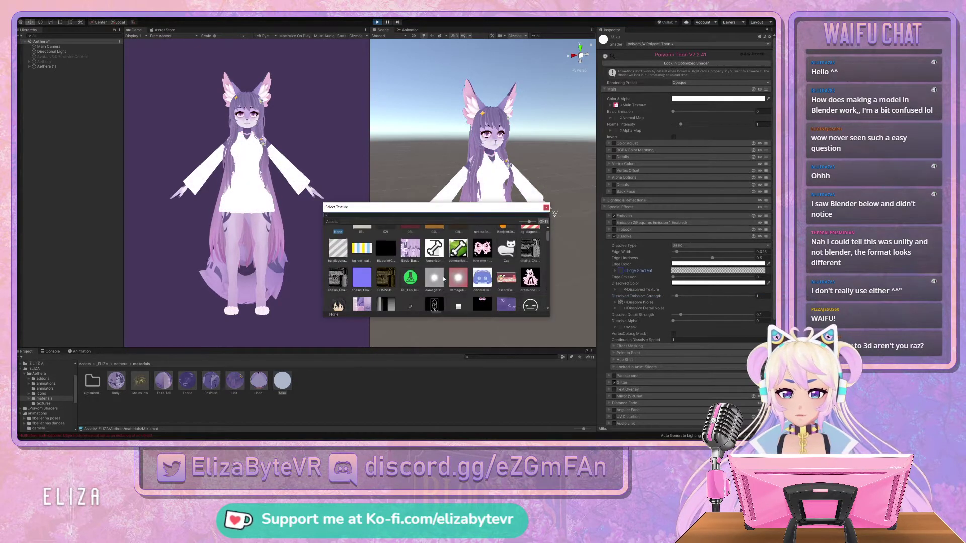
scroll(443, 279, down, 15)
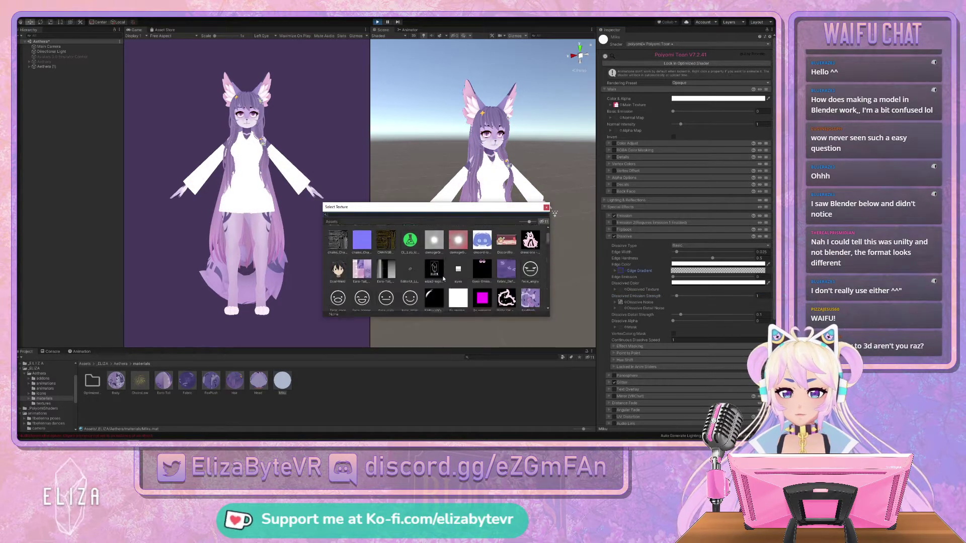
scroll(443, 278, down, 15)
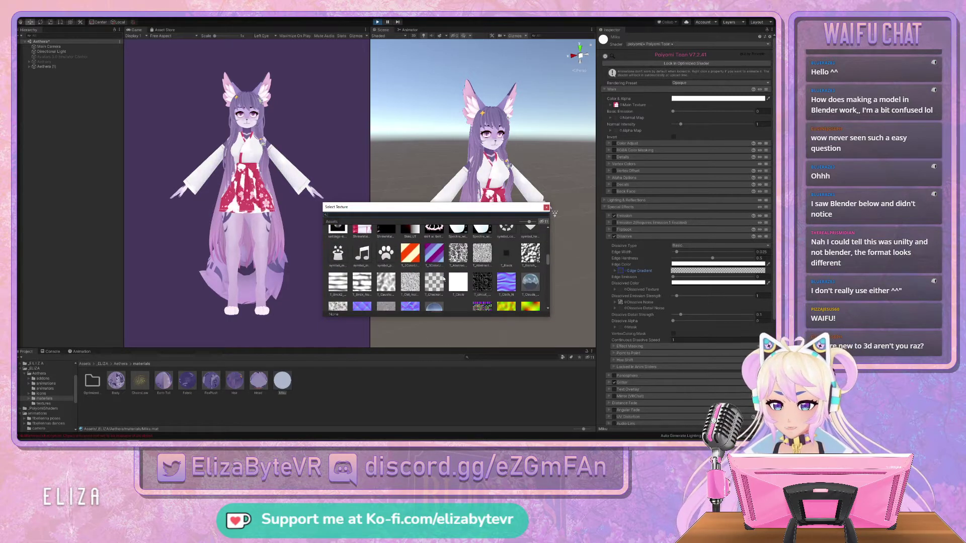
scroll(443, 278, down, 6)
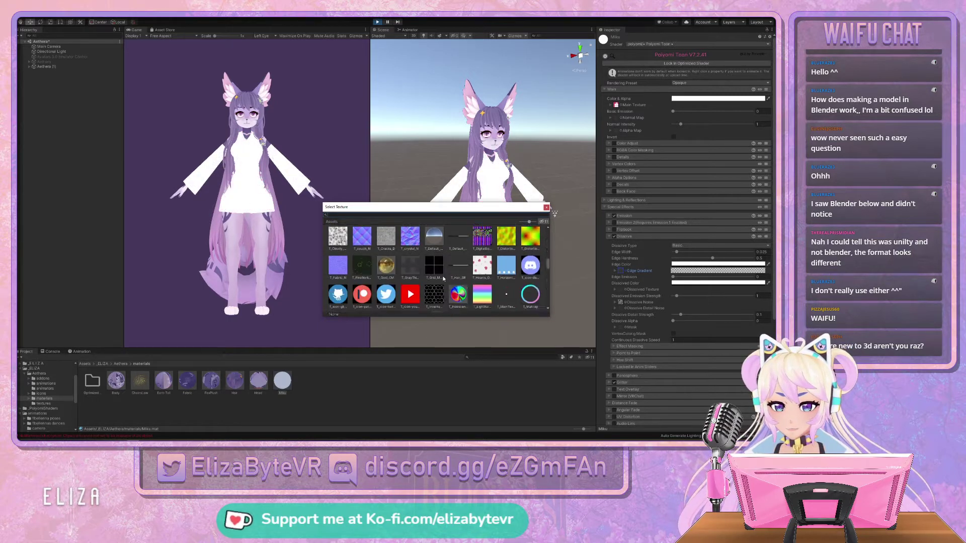
scroll(443, 278, down, 10)
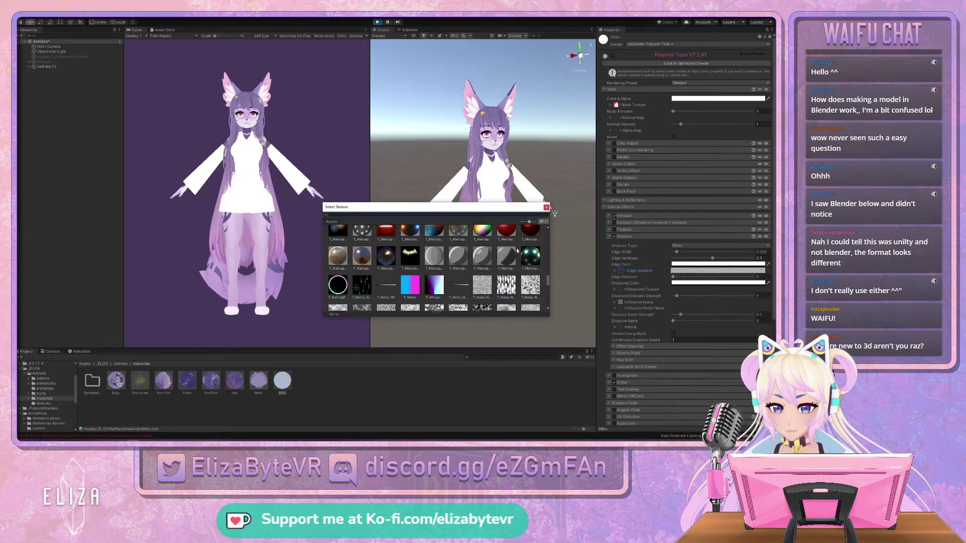
scroll(481, 280, down, 3)
key(Escape)
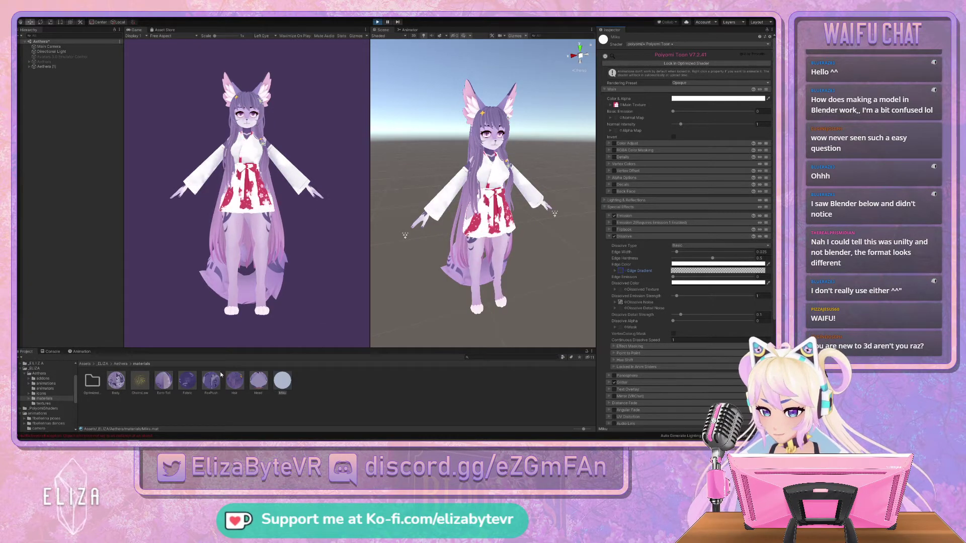
Assign the gradient texture from the Gradients folder to the material's Edge Gradient slot.
scroll(45, 401, down, 5)
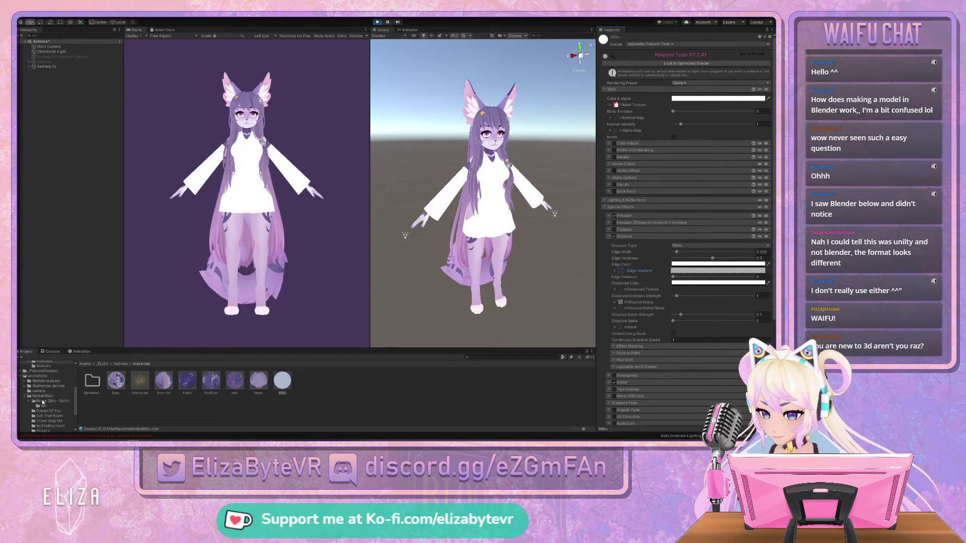
scroll(45, 401, down, 2)
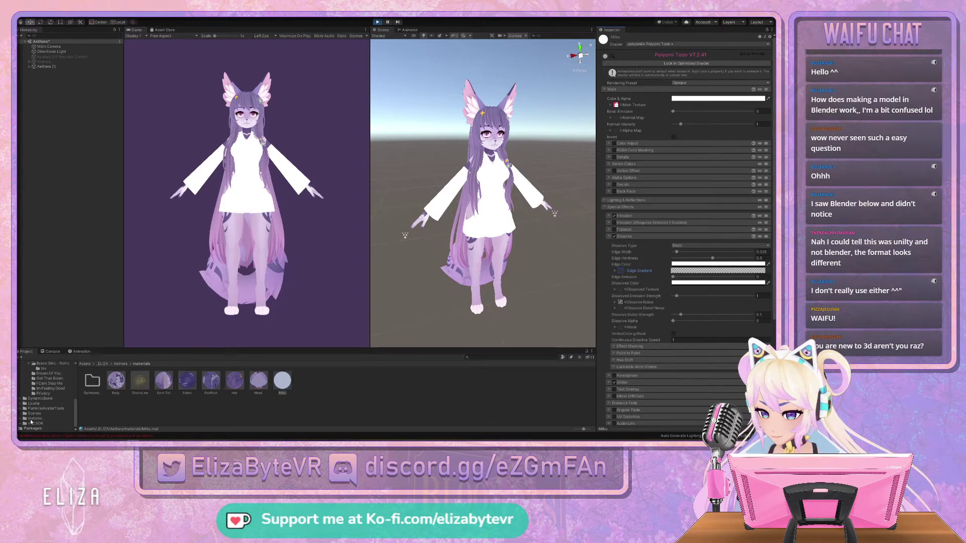
click(21, 418)
click(41, 418)
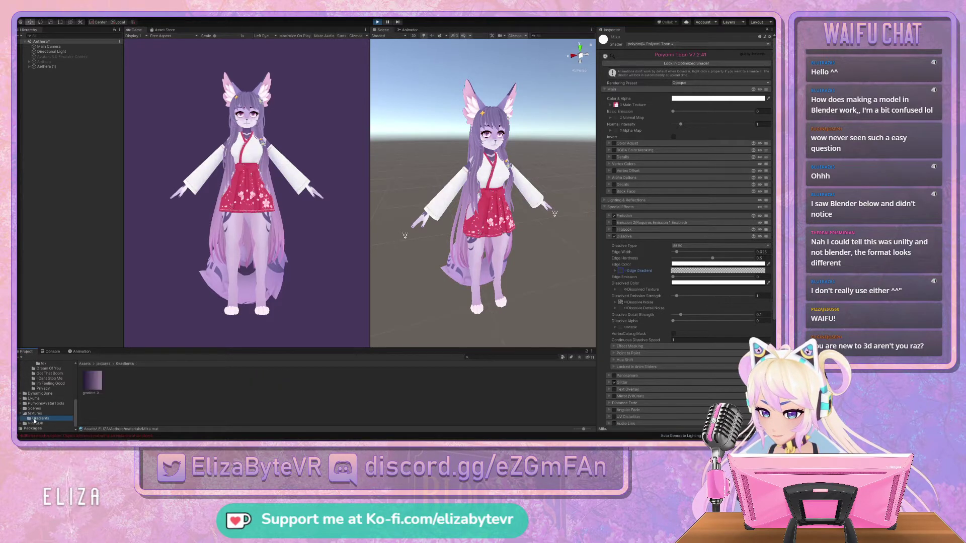
drag(94, 385, 620, 272)
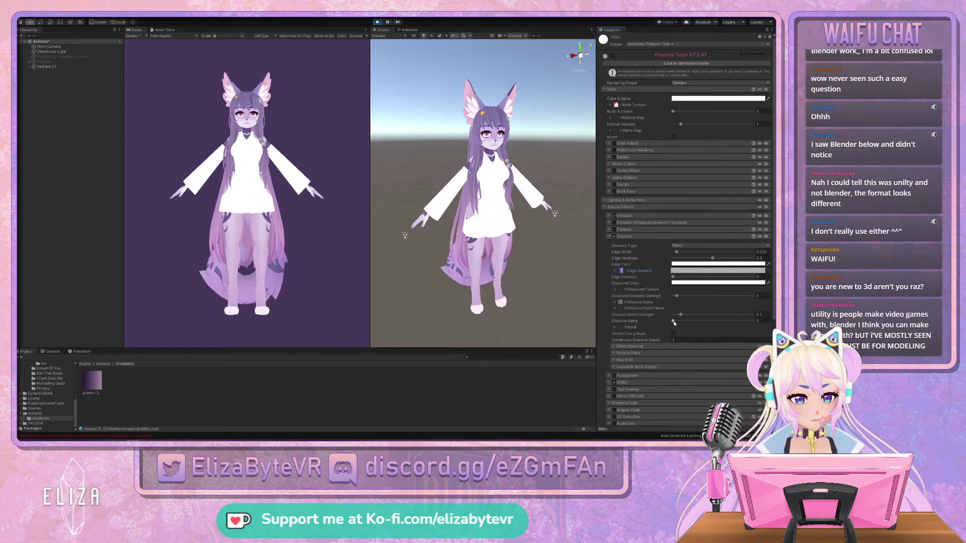
Preview the dissolve on the outfit by sweeping Dissolve Alpha up to 1 and back to 0.
drag(674, 321, 774, 320)
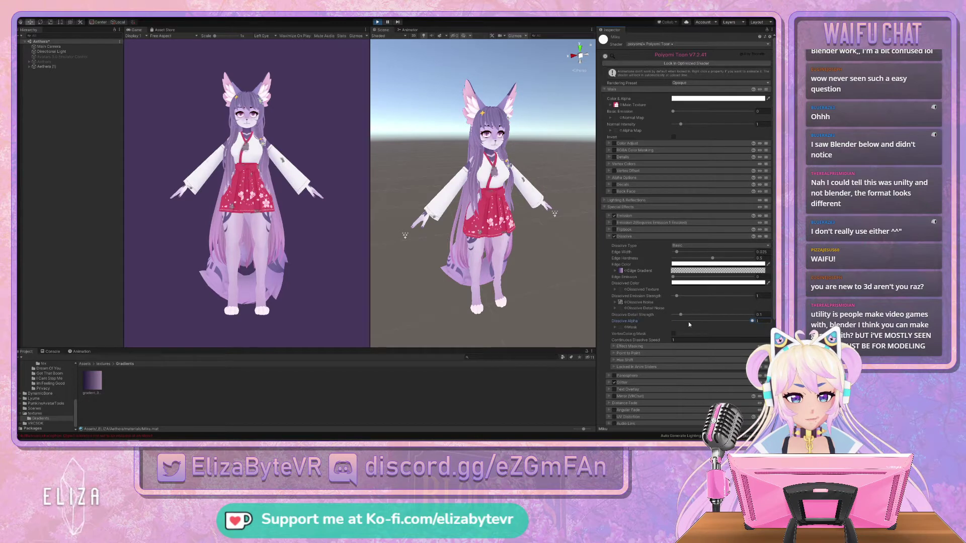
drag(688, 322, 628, 324)
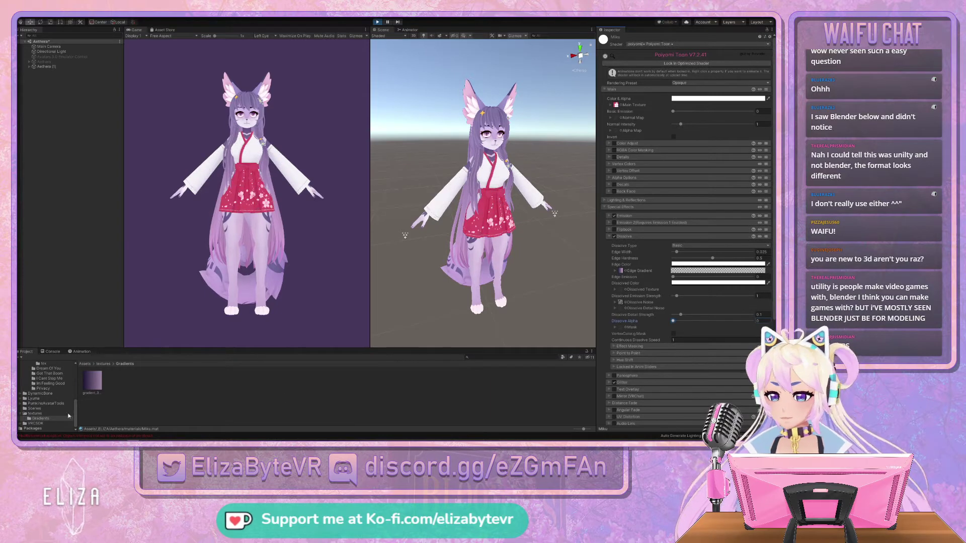
Select the Fabric material in the materials folder and capture its dissolve settings into the screenshot image editor.
scroll(50, 410, up, 5)
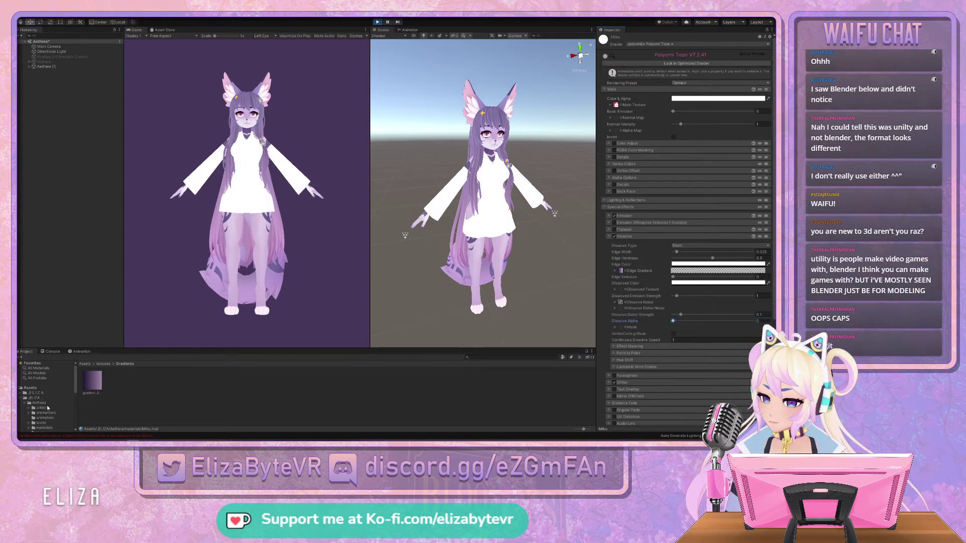
scroll(48, 409, down, 3)
click(44, 390)
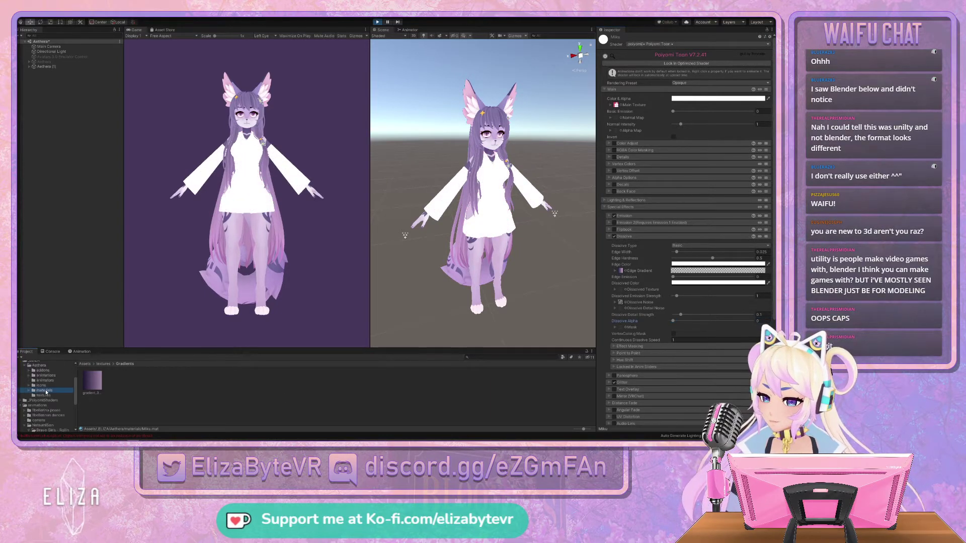
click(187, 381)
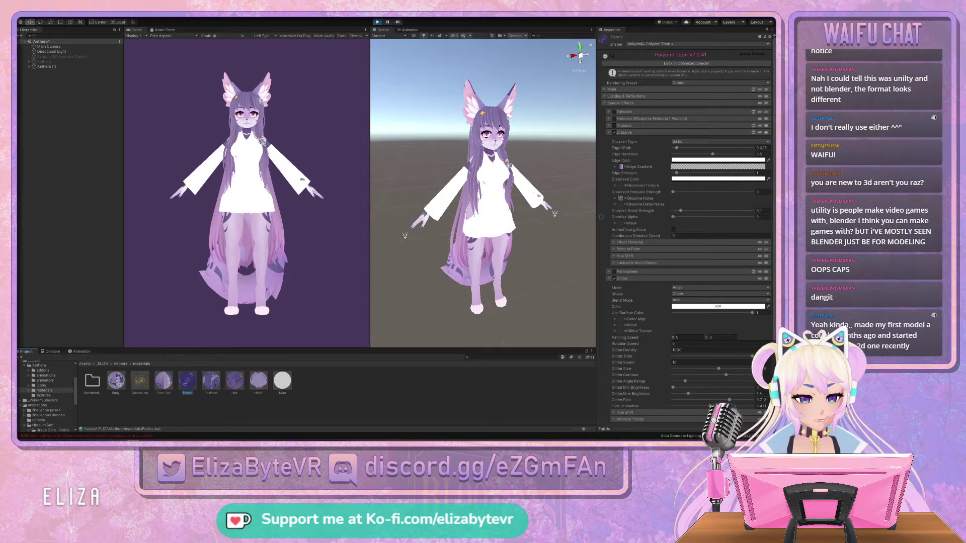
drag(774, 250, 593, 120)
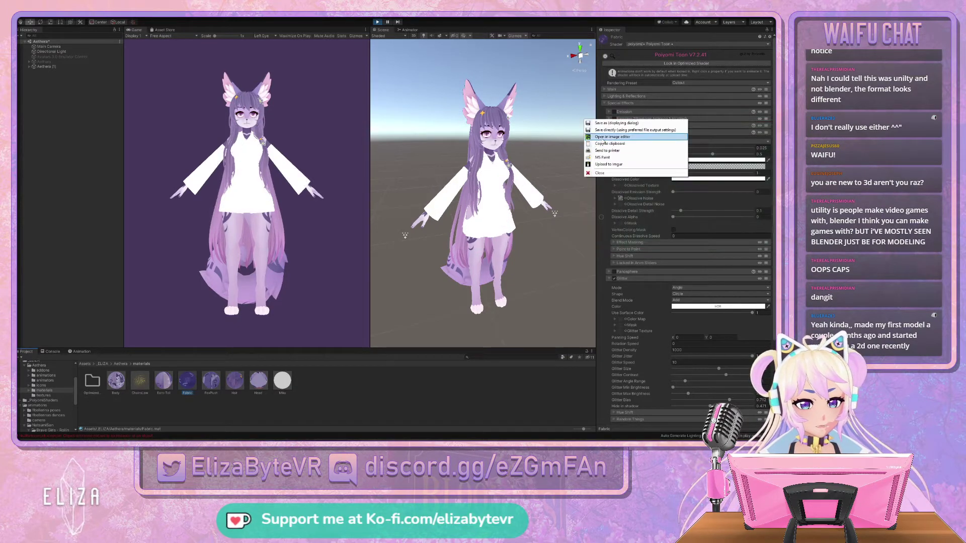
click(599, 143)
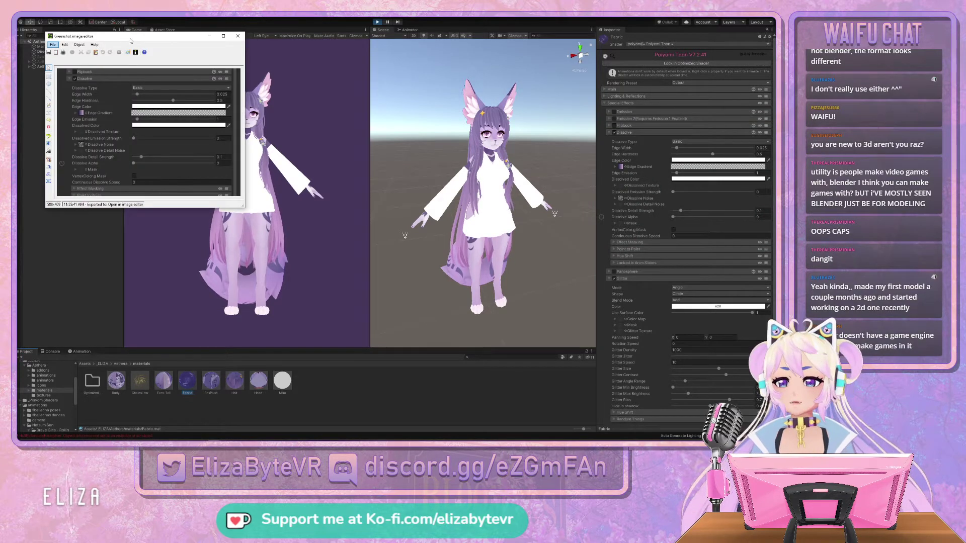
key(alt+Tab)
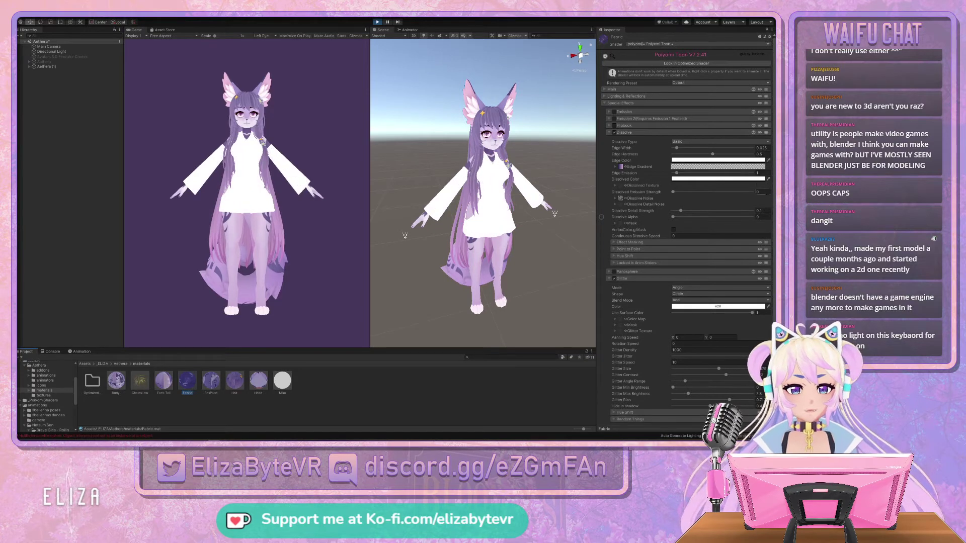
Check the Fabric material's Rendering Preset and set the Miko material's Rendering Preset to Cutout.
click(708, 83)
click(708, 84)
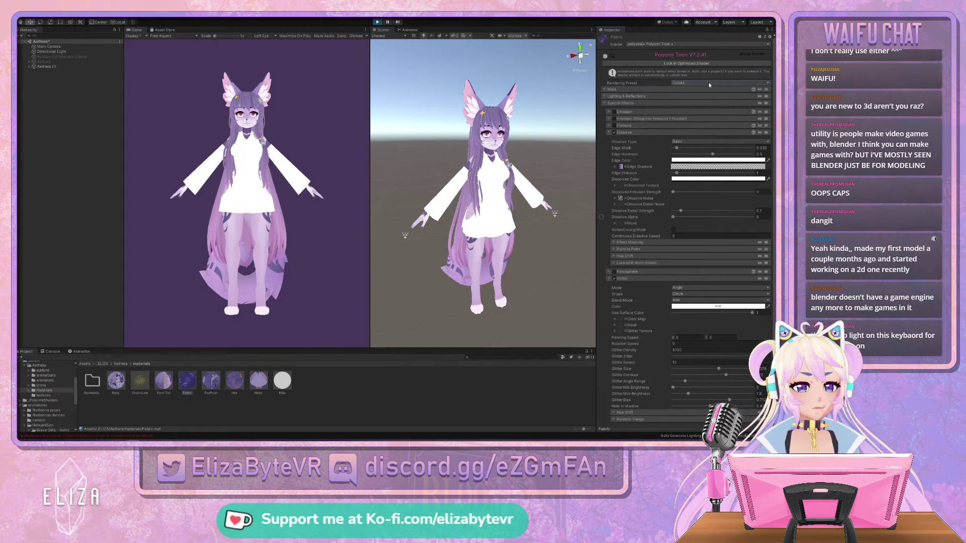
click(282, 380)
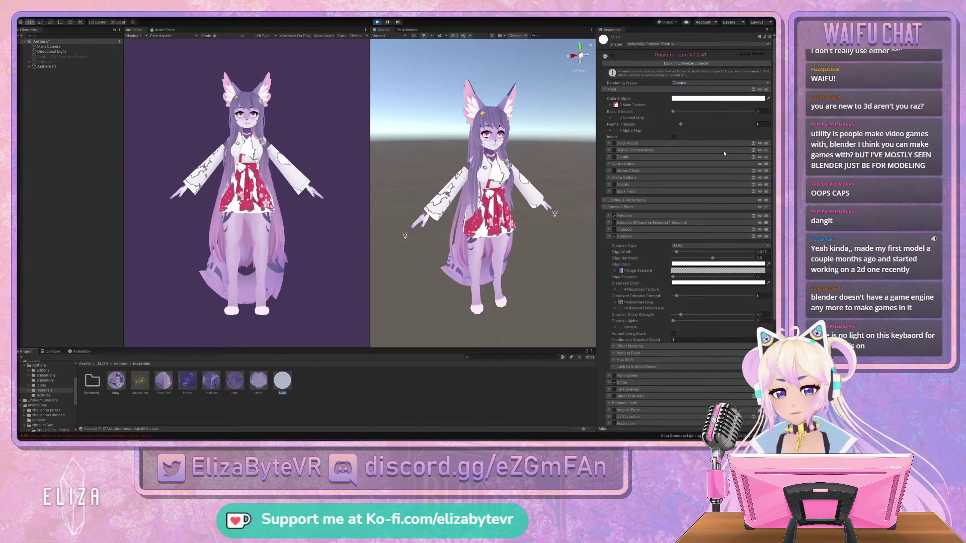
click(708, 83)
click(707, 95)
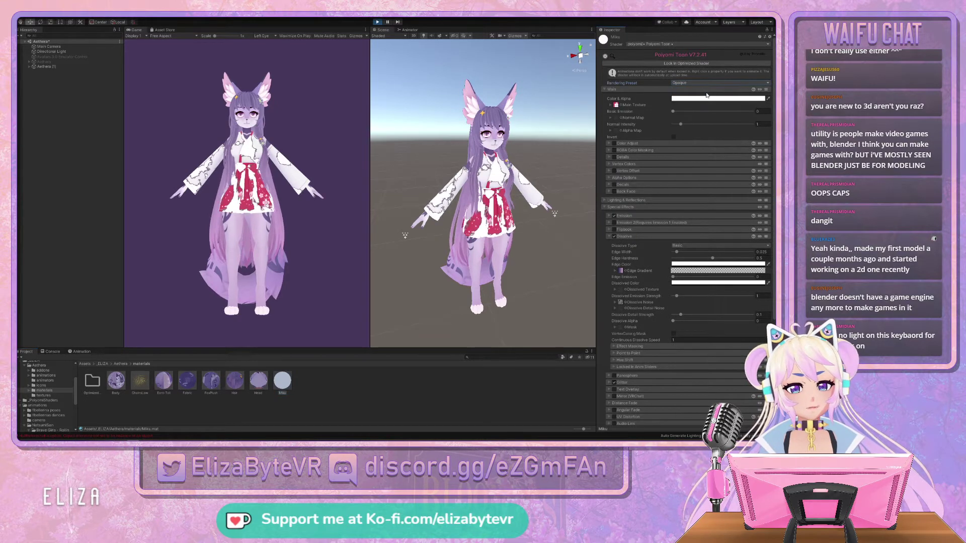
click(680, 83)
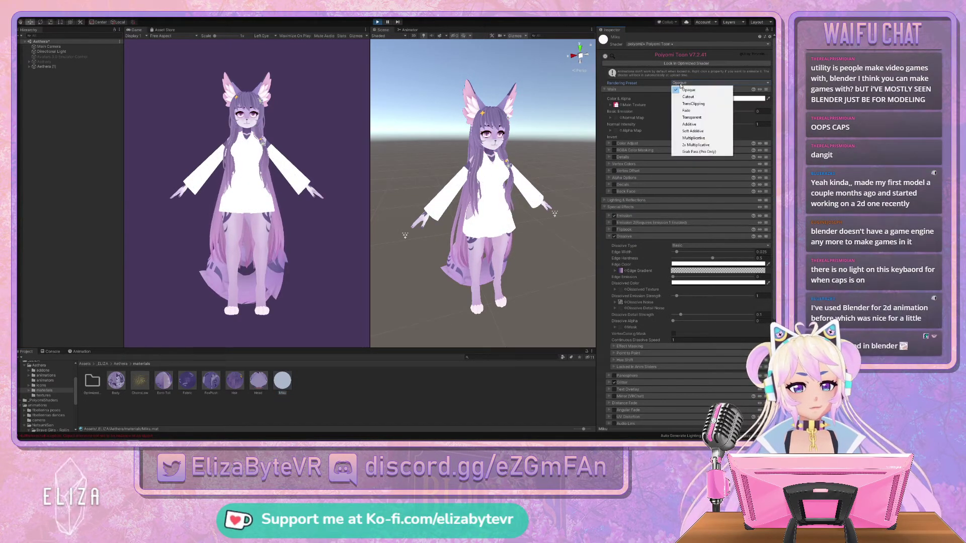
click(686, 96)
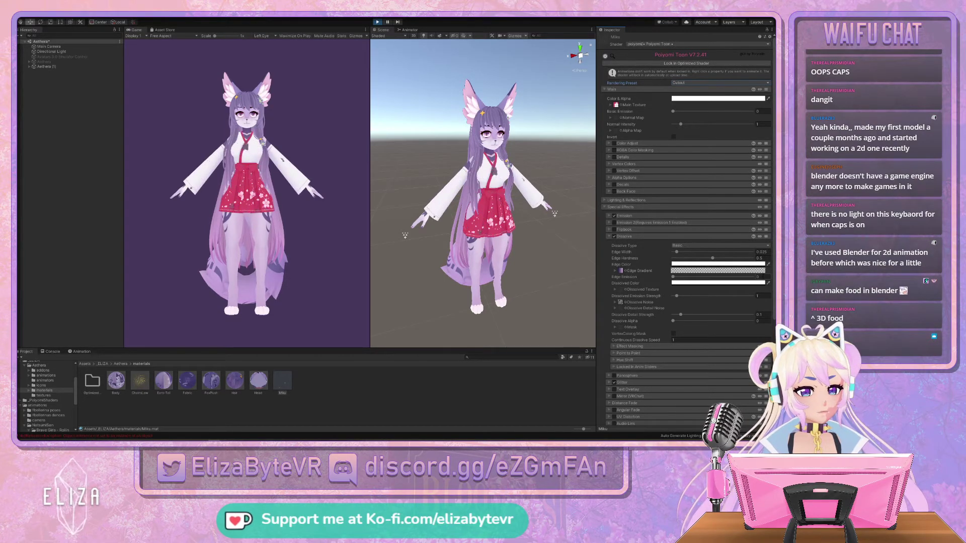
Set the Miko material's Edge Emission to 1 and its Dissolved Emission Strength to 0.
click(757, 277)
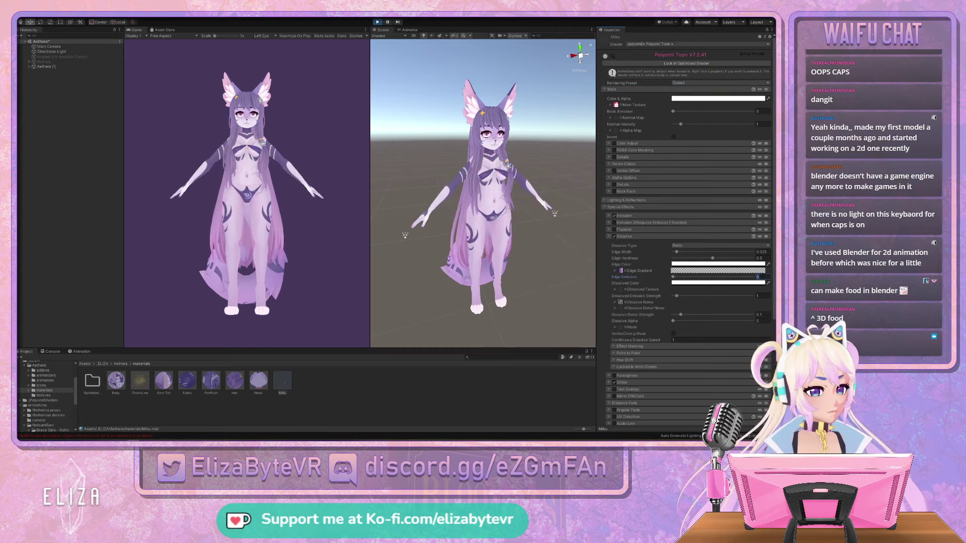
text(1)
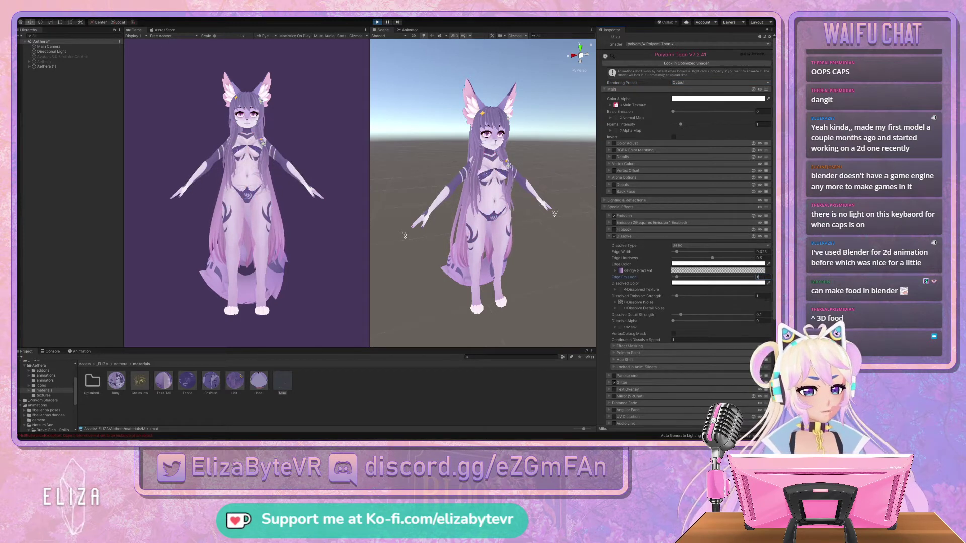
text(0)
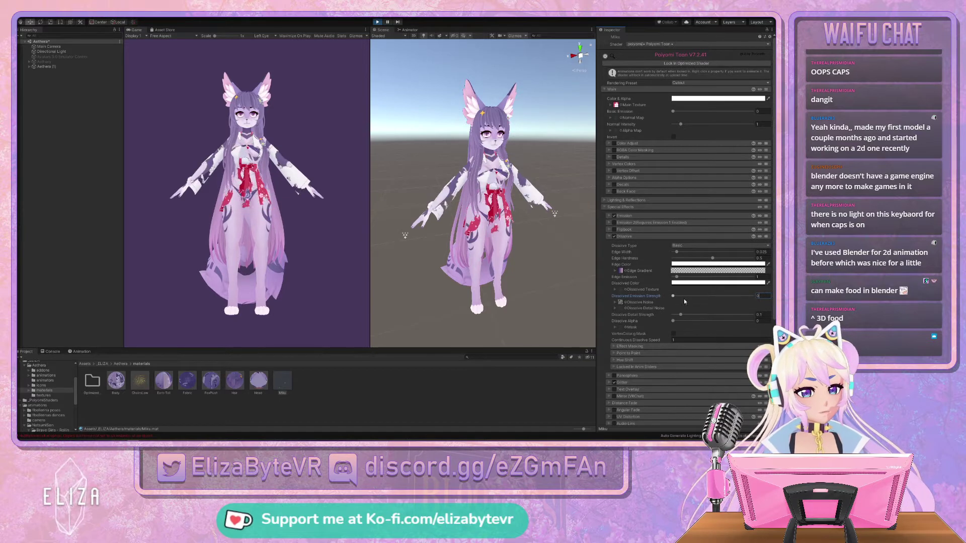
Close the reference screenshot without saving it and set the Miko material's Continuous Dissolve Speed to 0.
click(540, 407)
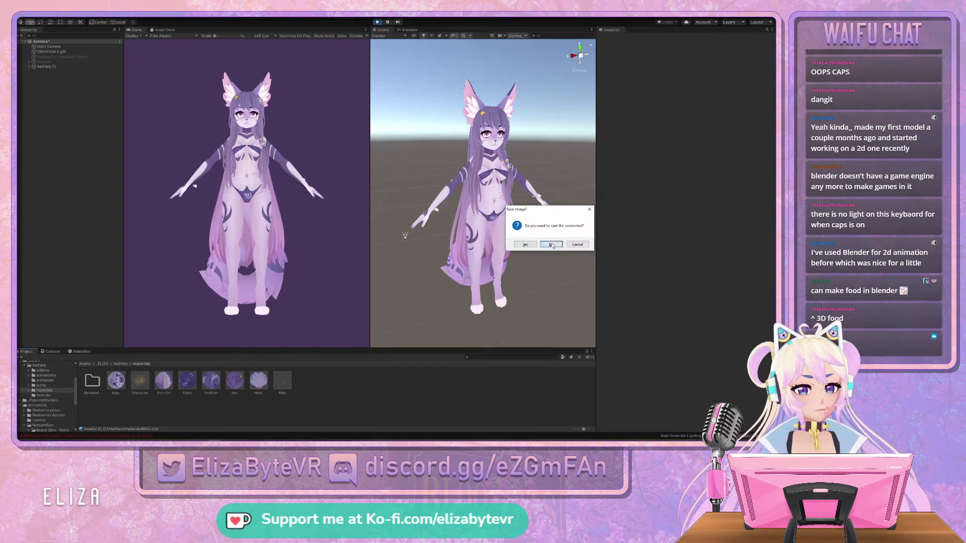
key(Escape)
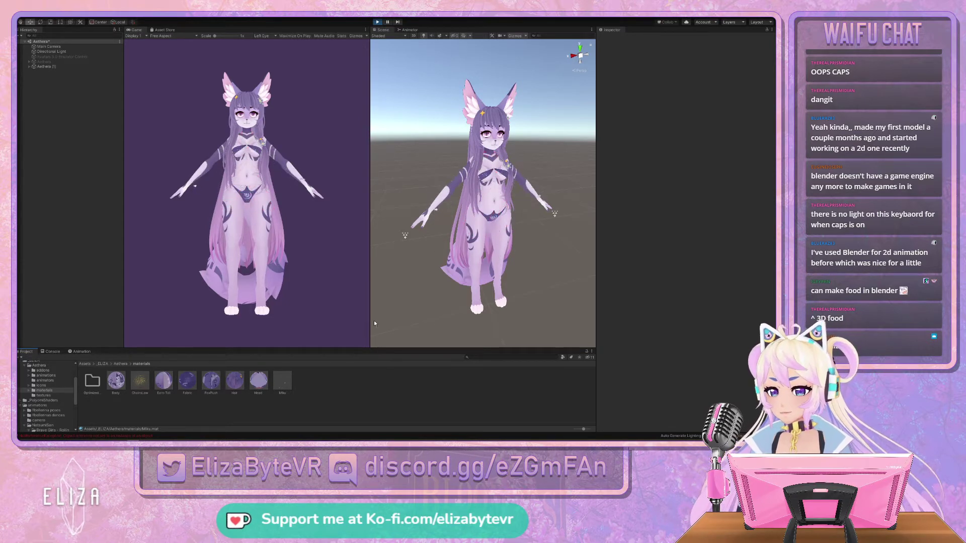
click(283, 381)
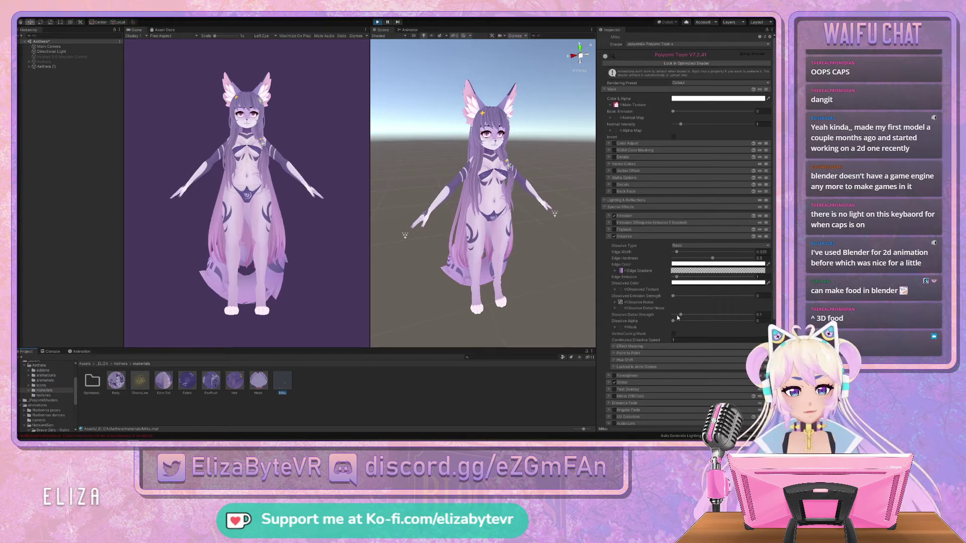
click(673, 340)
text(0)
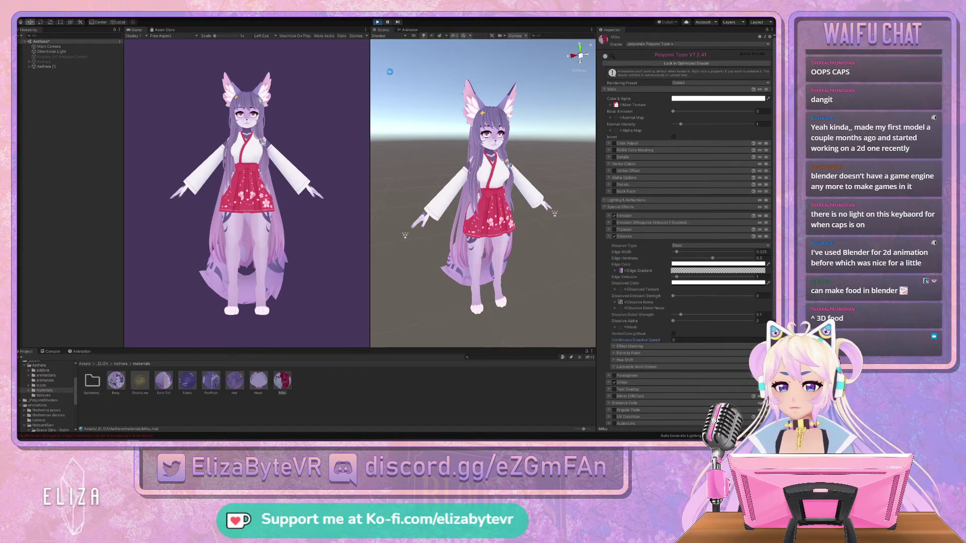
Restart Play mode and select the active avatar's root object in the scene hierarchy.
key(ctrl+p)
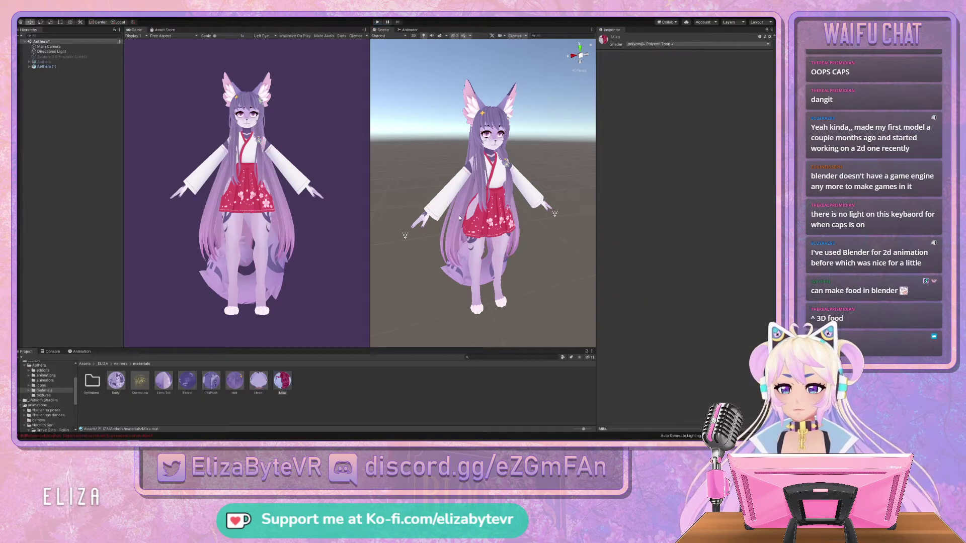
alt+drag(460, 217, 493, 196)
key(ctrl+p)
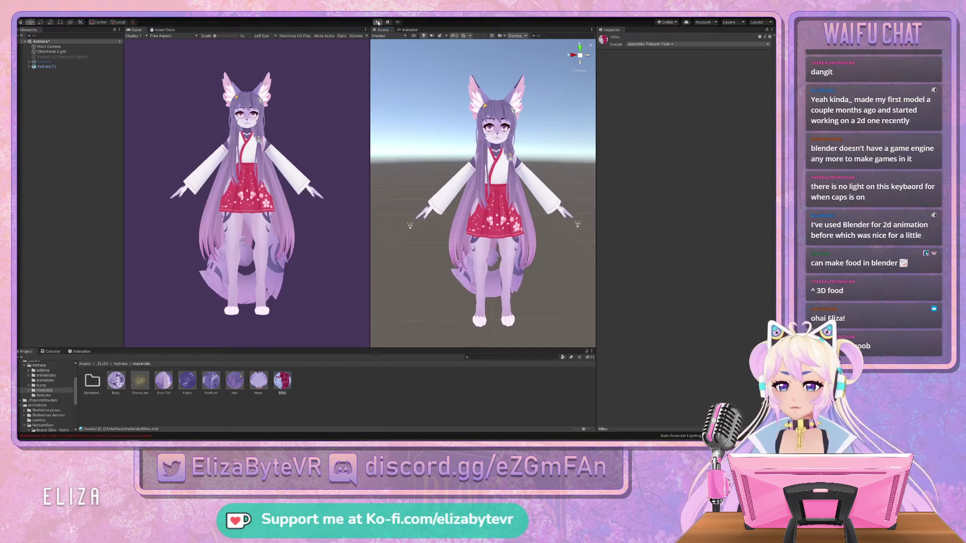
click(46, 67)
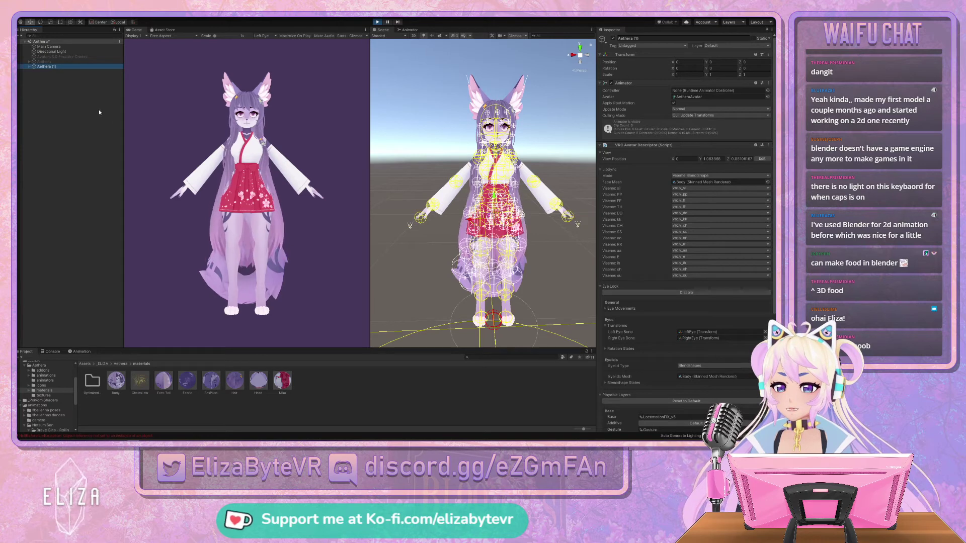
Create a new animation clip for the avatar named MikoOFF in its animations folder.
click(79, 351)
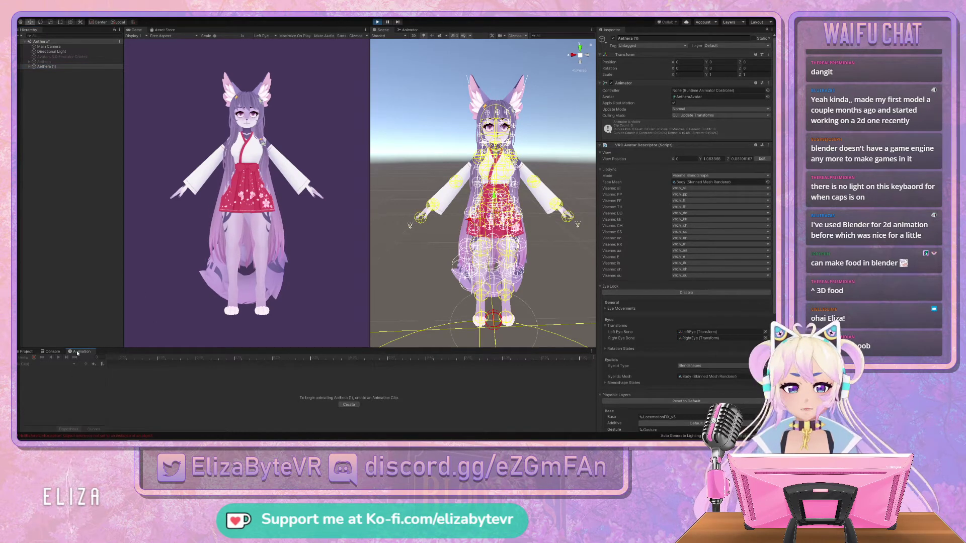
click(26, 352)
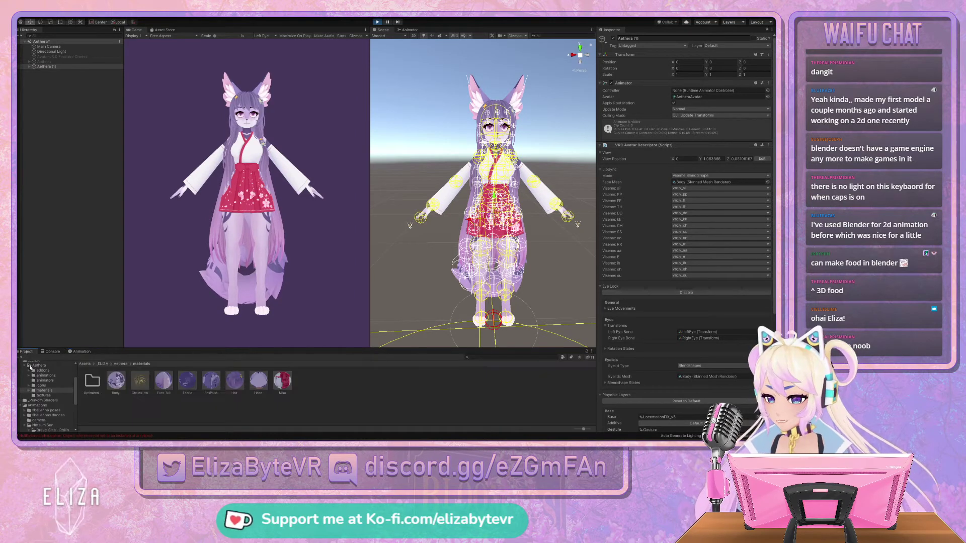
click(46, 376)
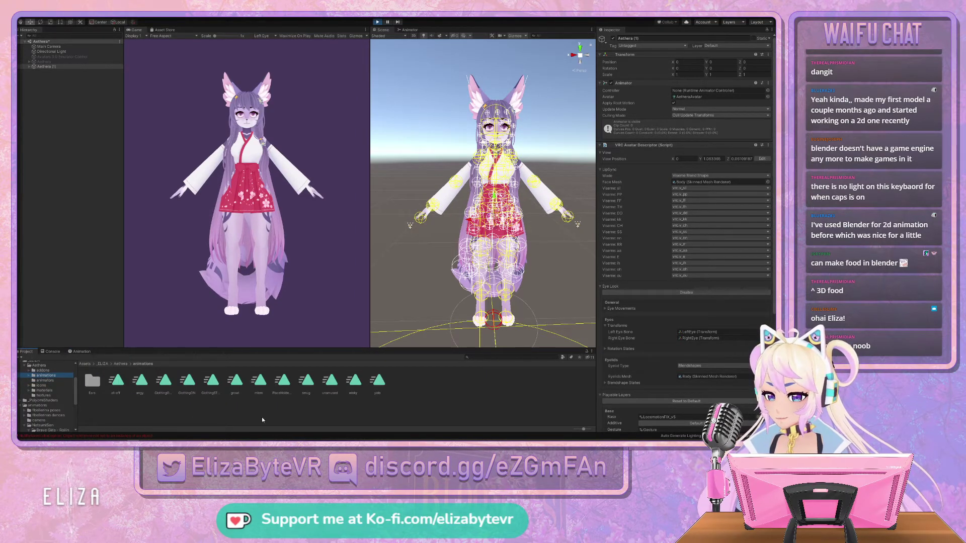
click(79, 352)
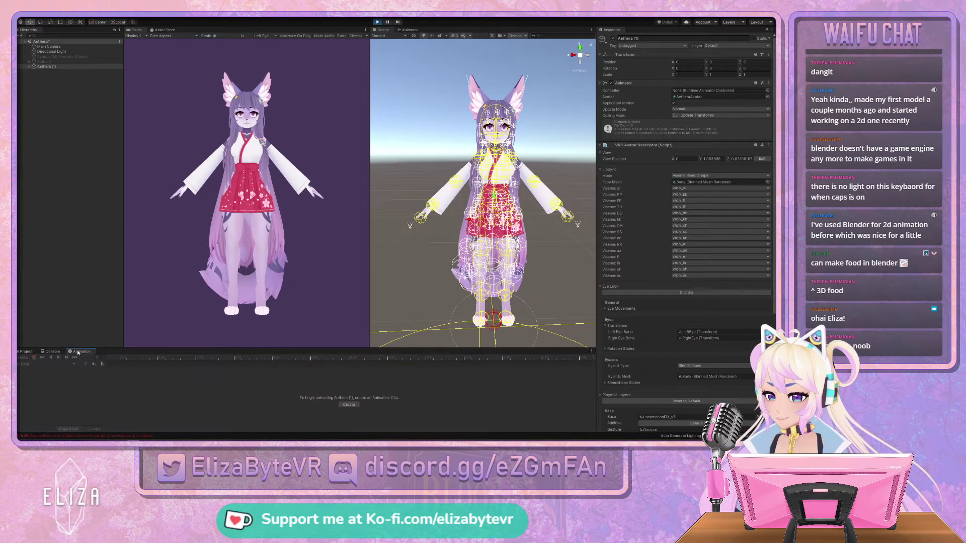
click(347, 405)
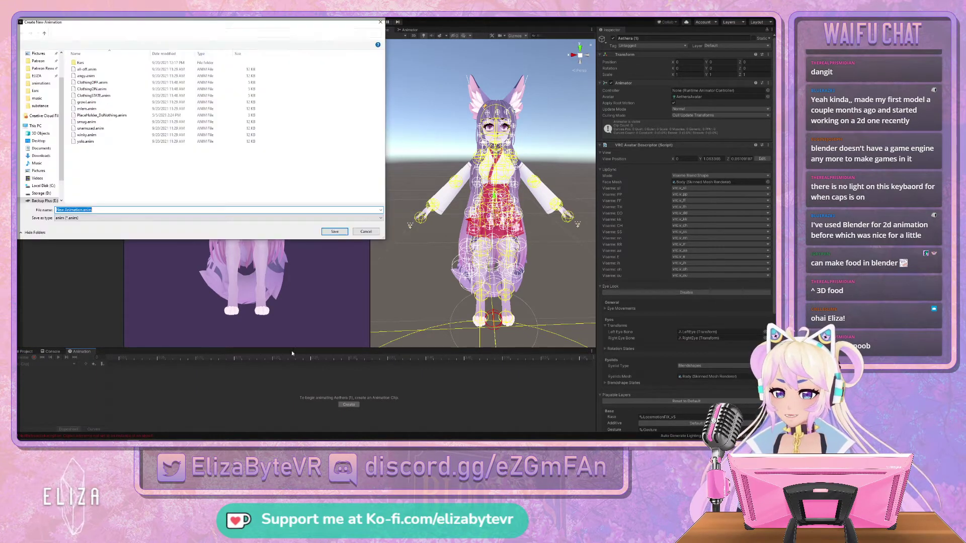
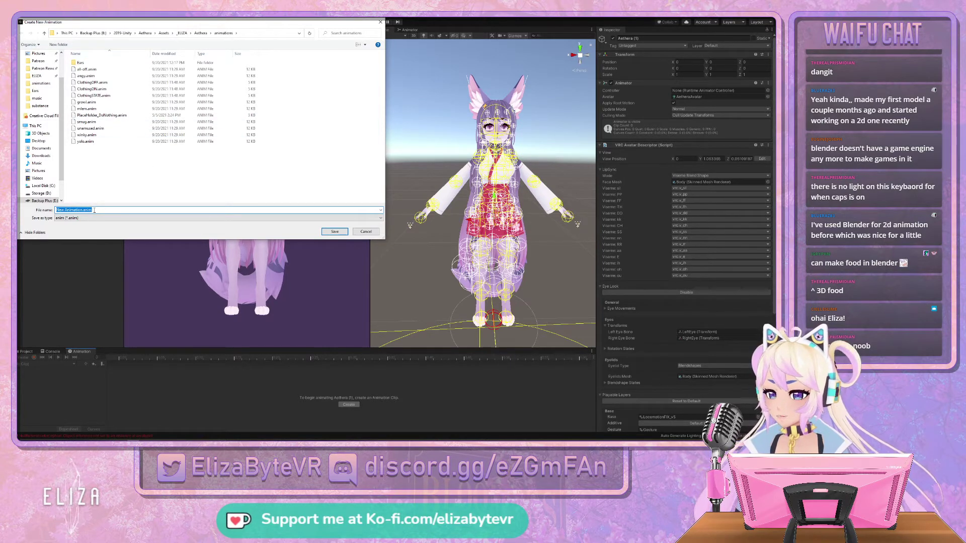
text(ik)
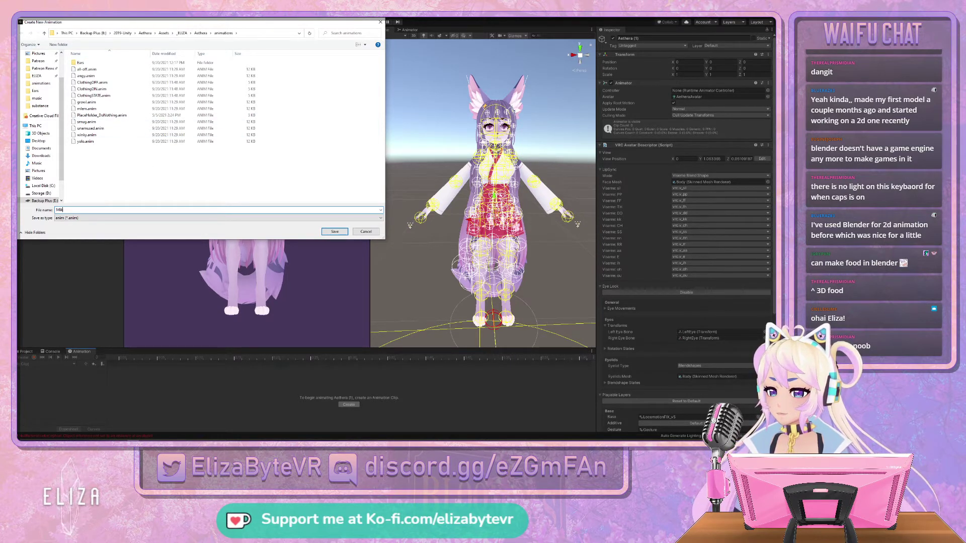
text(uOff)
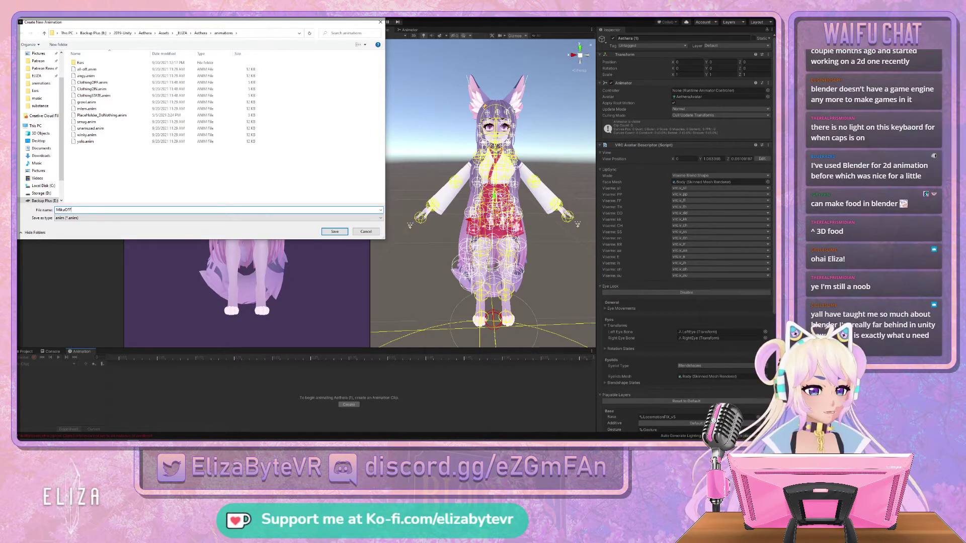
key(Return)
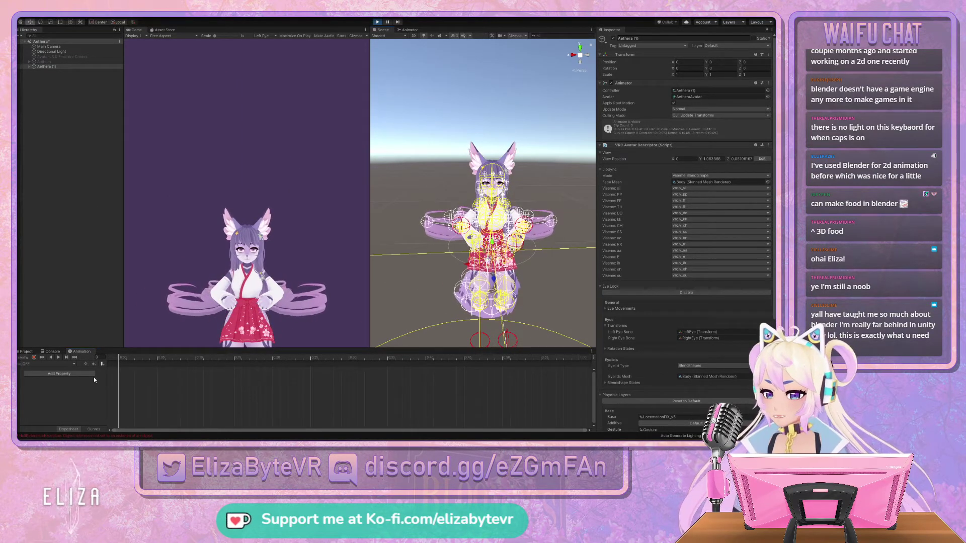
Start recording the MikoOFF clip and key the ShrineMaiden object's active state as enabled at the first frame.
click(35, 357)
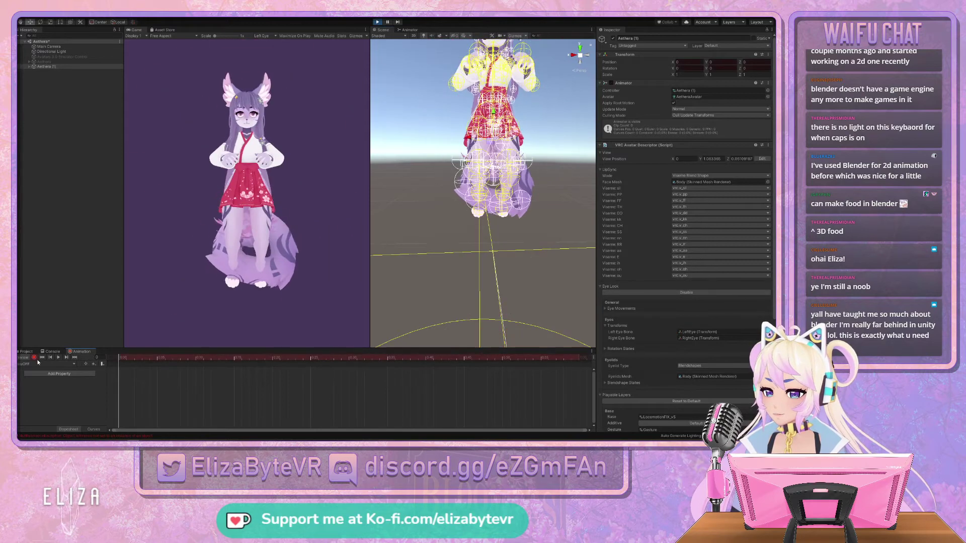
click(48, 67)
key(Right)
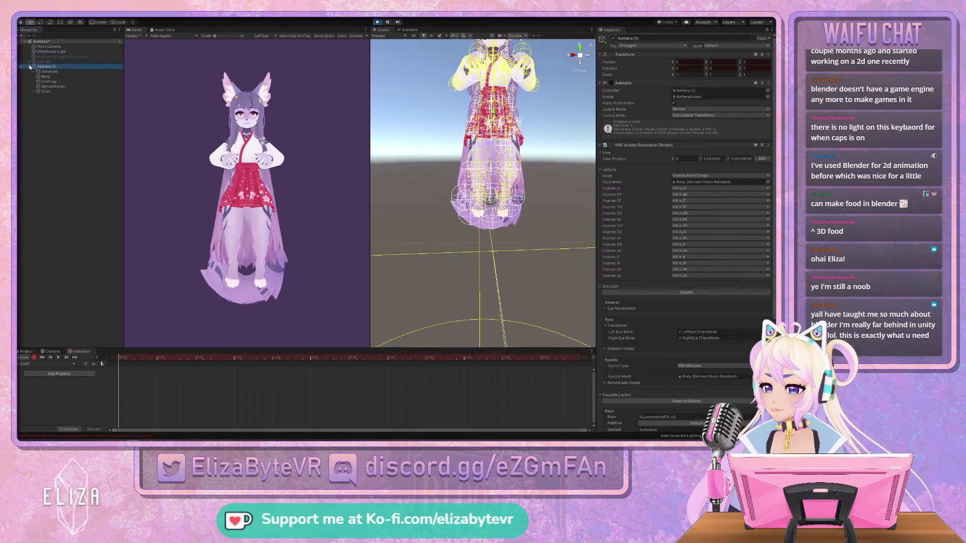
click(53, 87)
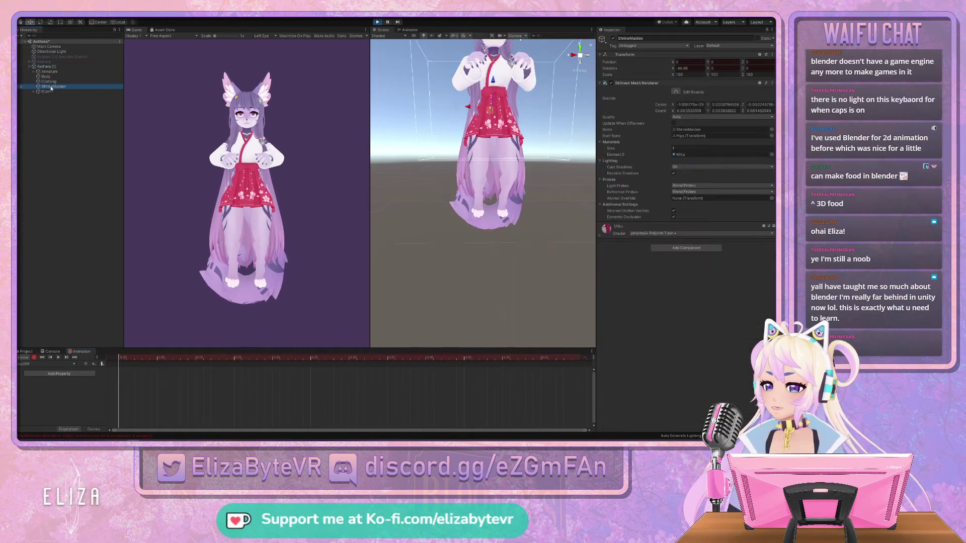
click(601, 233)
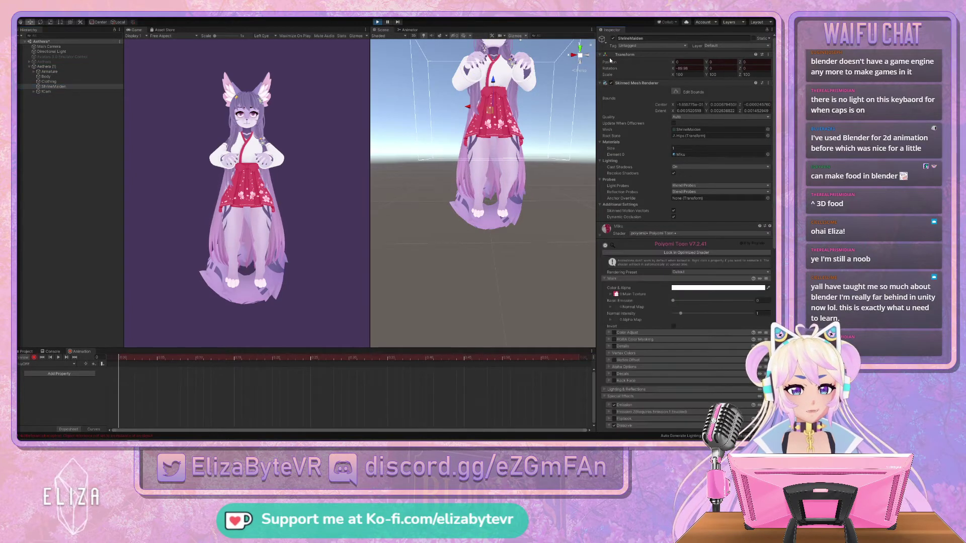
click(614, 39)
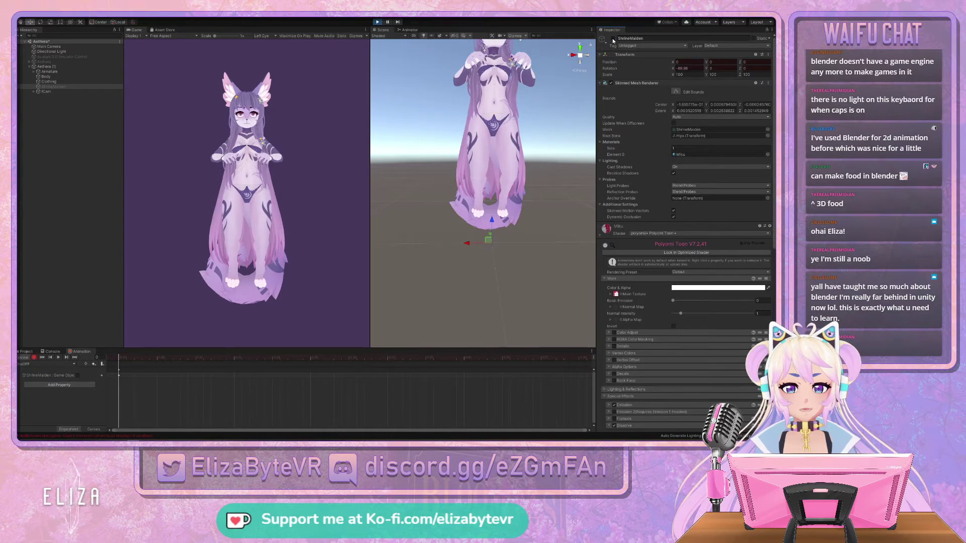
click(613, 39)
click(31, 376)
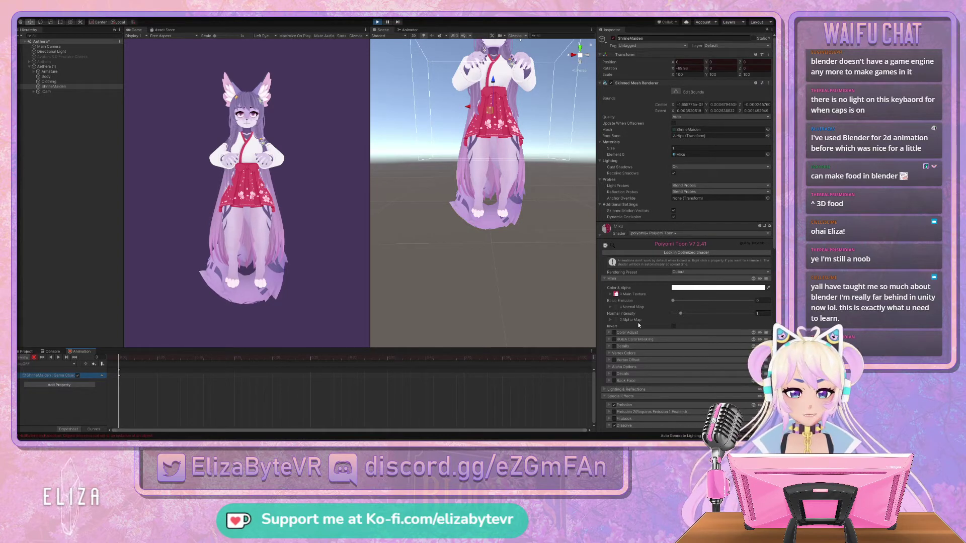
Key the outfit material's Dissolve Alpha at 0 on the first frame and select both recorded properties.
scroll(638, 323, down, 10)
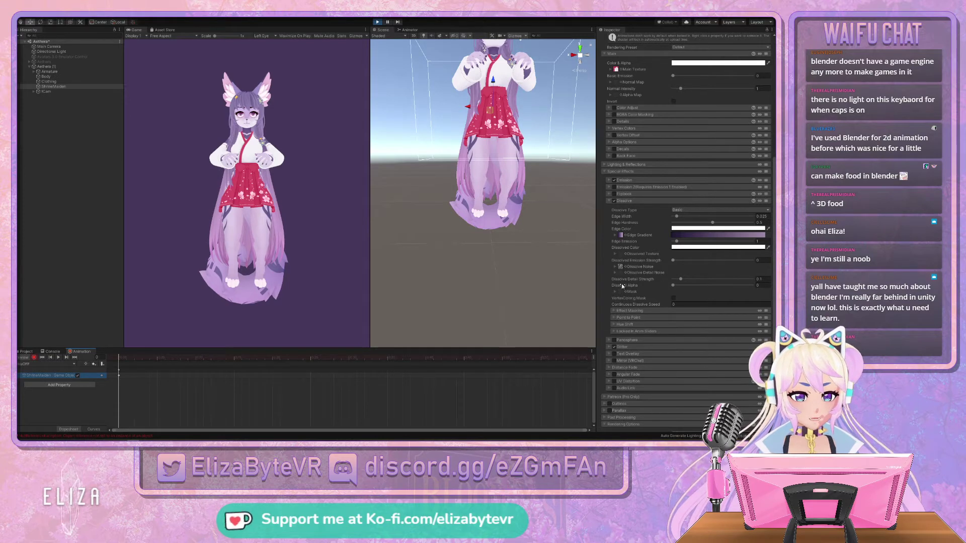
right_click(622, 286)
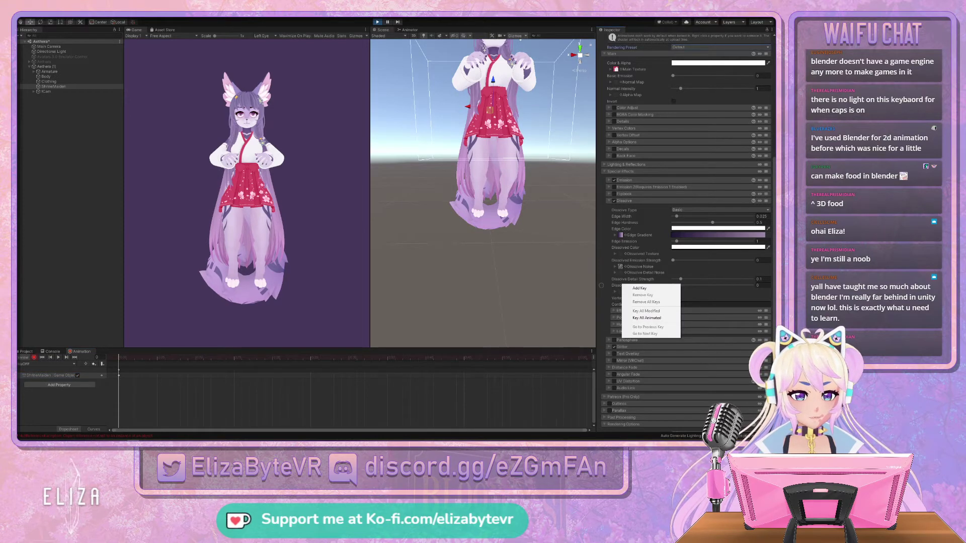
click(579, 303)
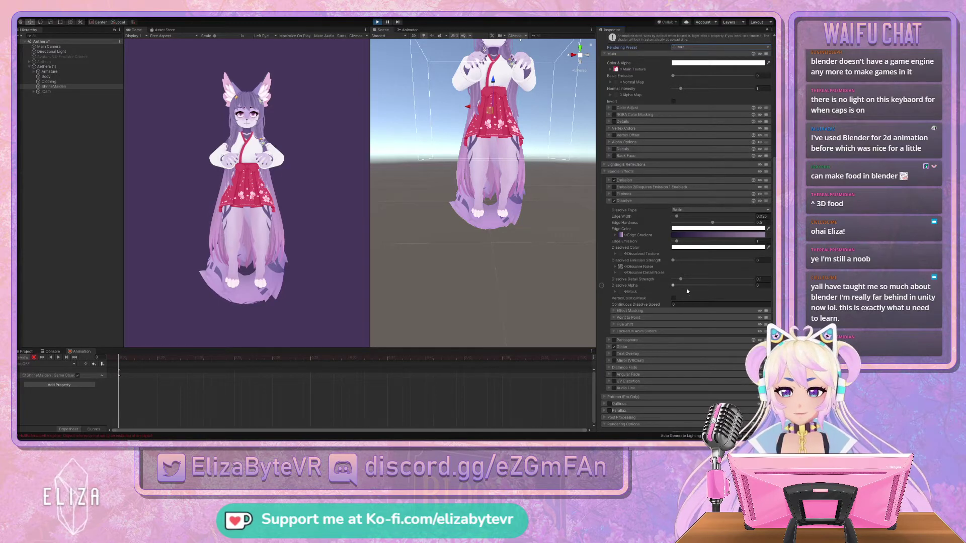
click(674, 286)
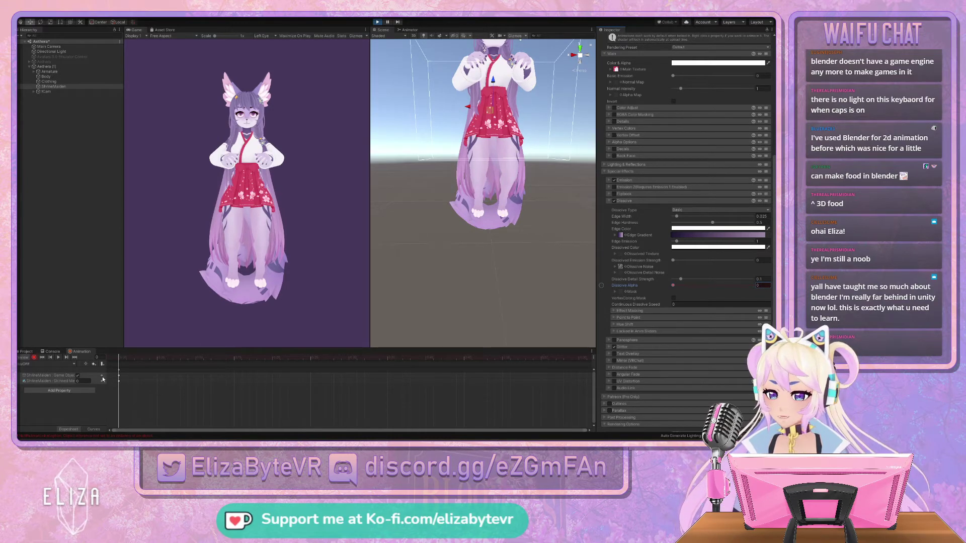
click(38, 370)
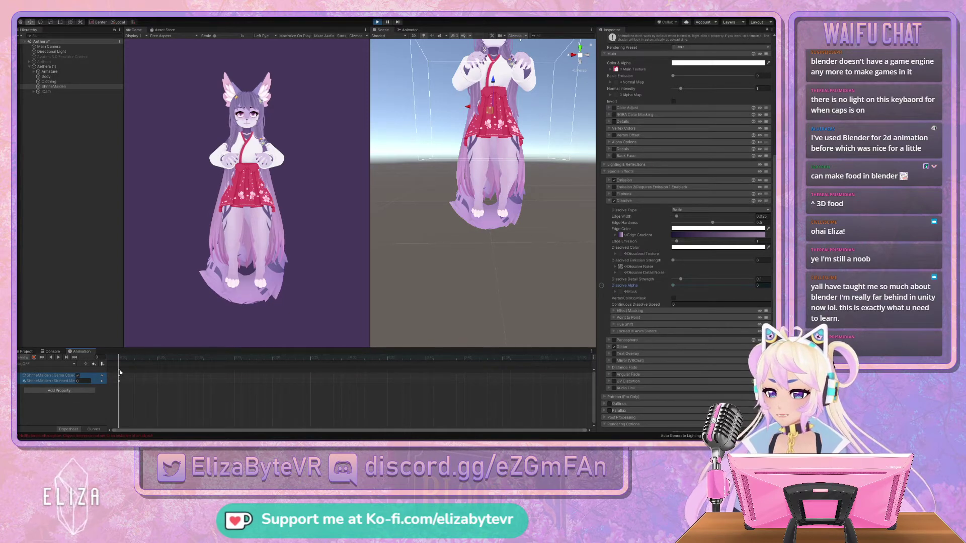
Key the MikoOFF clip at 1:00 with the ShrineMaiden object disabled and Dissolve Alpha at 1.
click(69, 386)
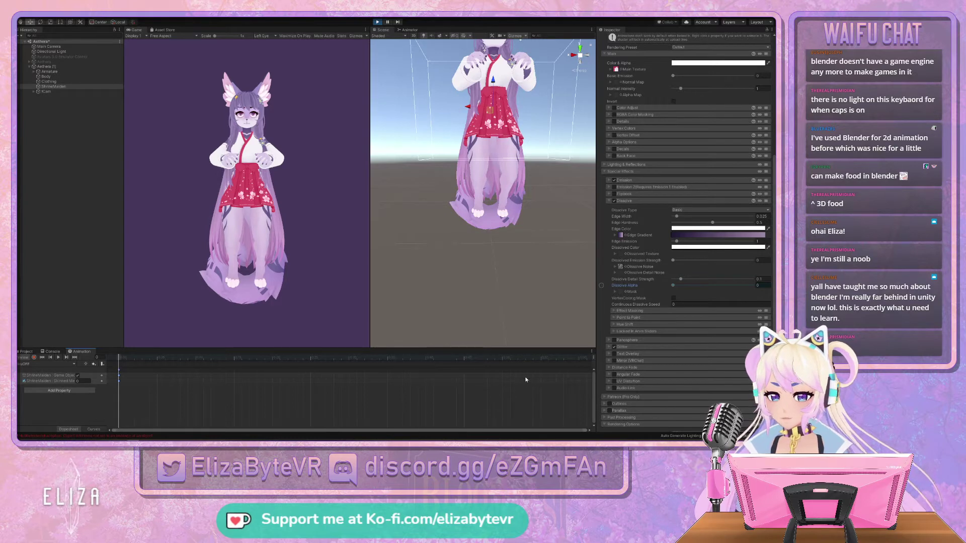
click(580, 360)
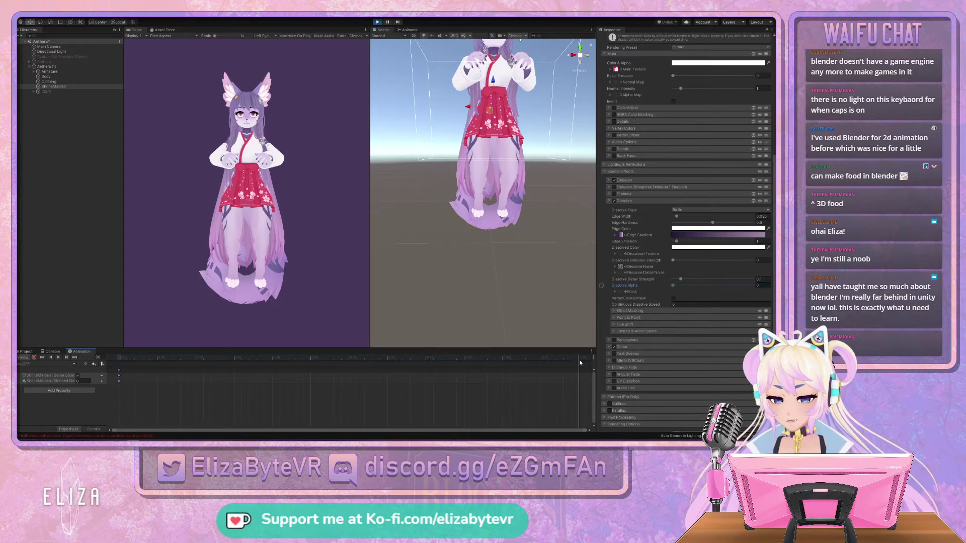
key(k)
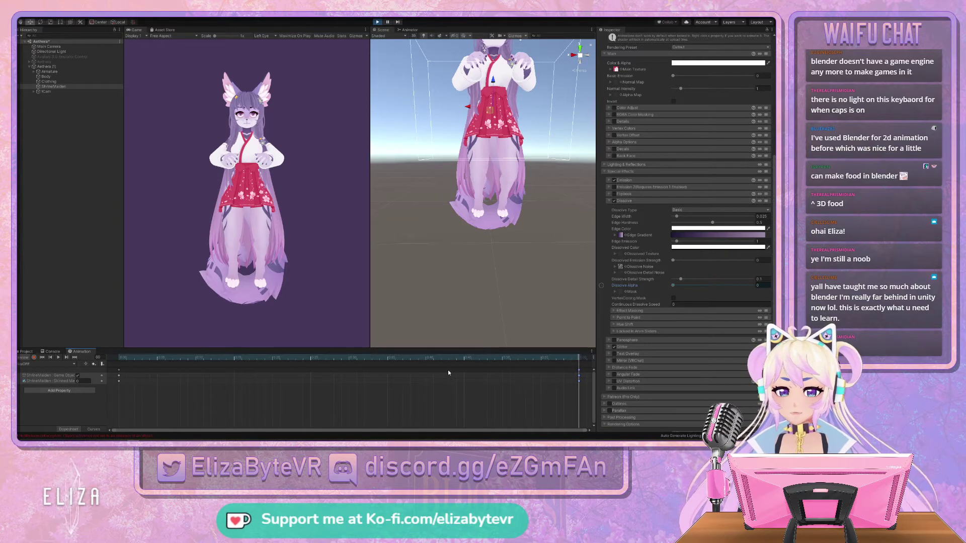
click(77, 376)
click(82, 380)
text(1)
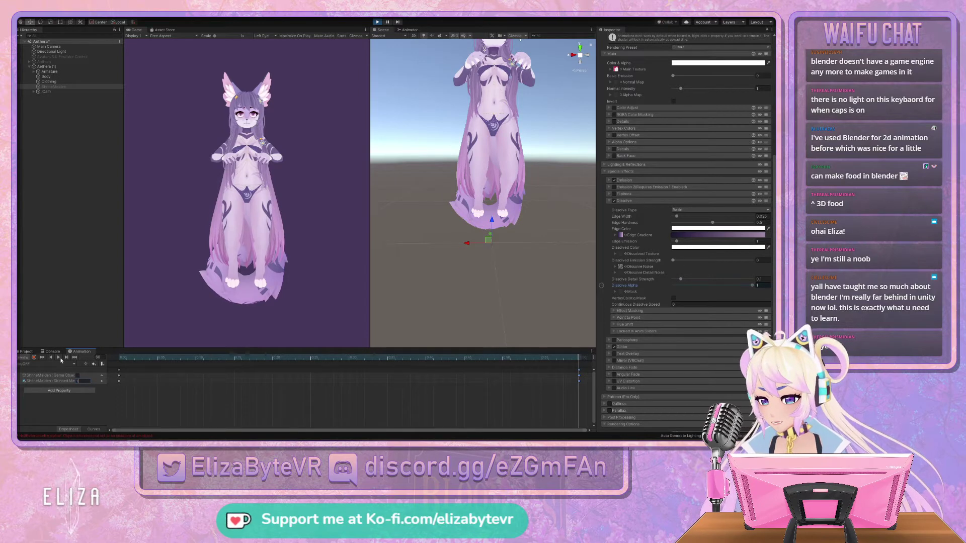
Play back the MikoOFF clip to preview the outfit dissolving, stop it and return to its last keyframe.
click(58, 357)
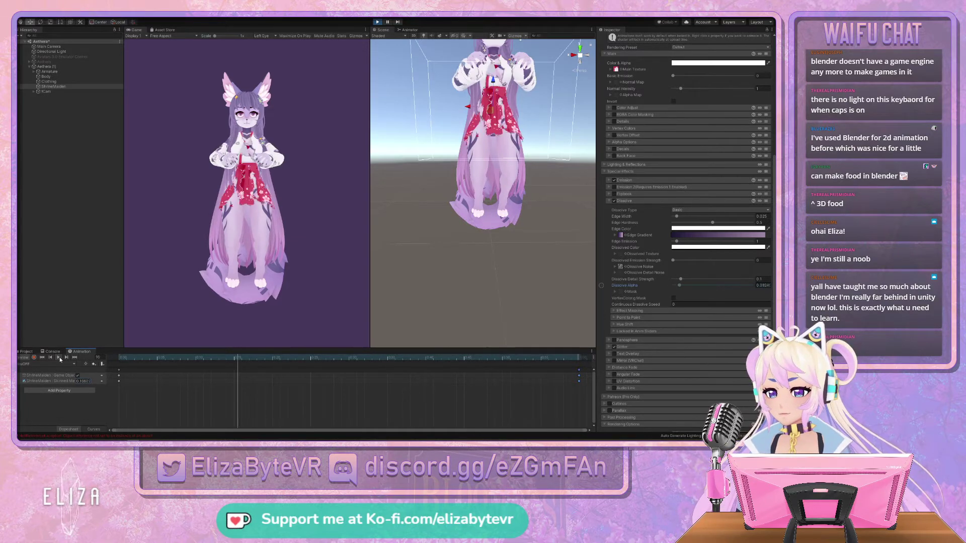
click(58, 358)
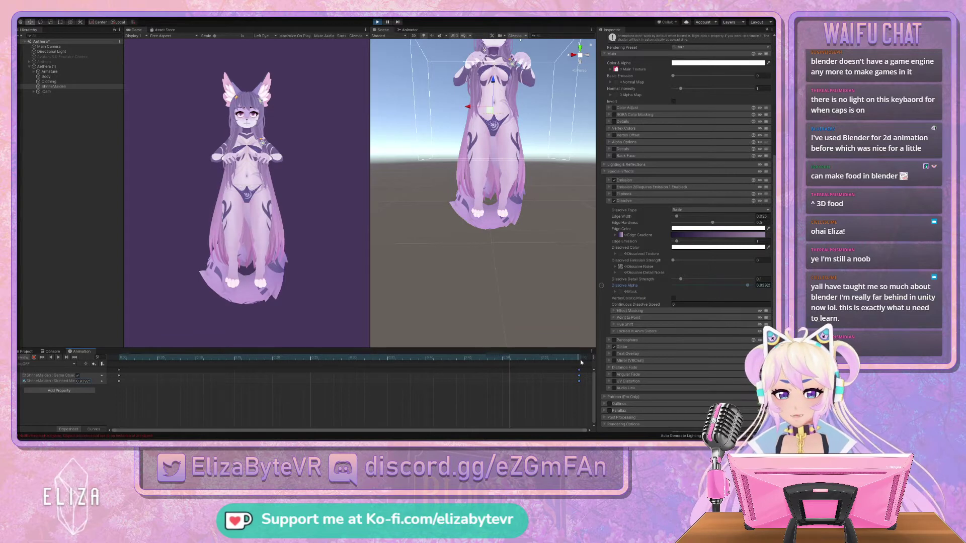
click(580, 361)
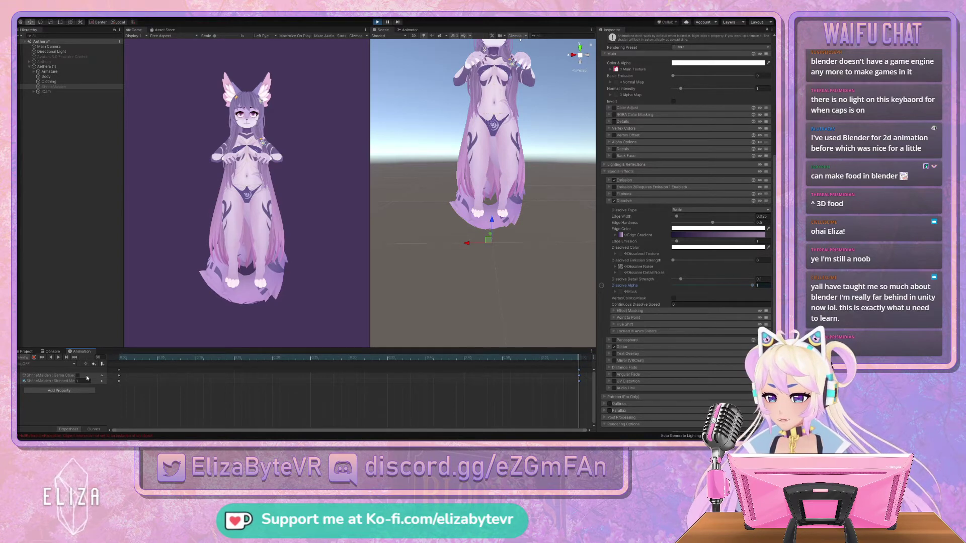
Create a new animation clip named MikoON in the avatar's animations folder.
click(44, 364)
click(39, 380)
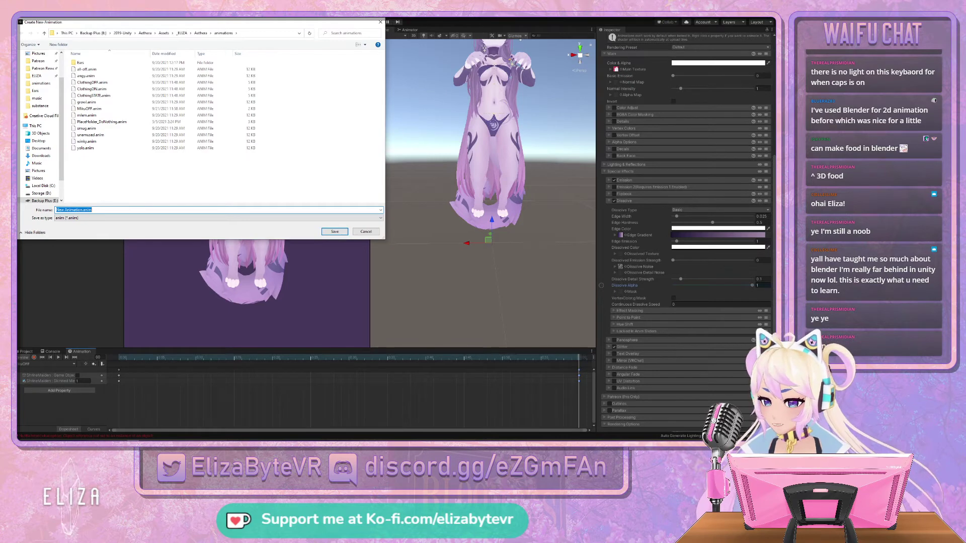
key(Return)
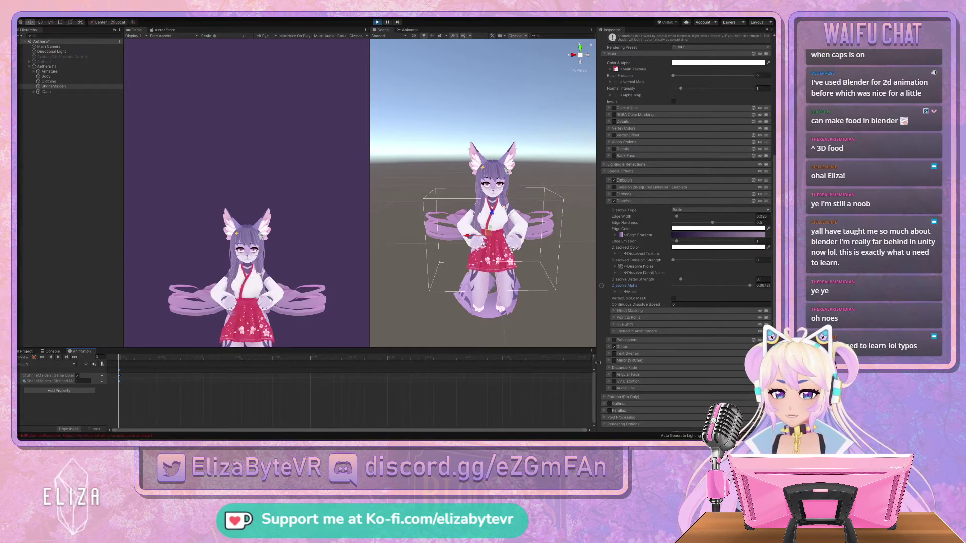
Key the end of the MikoON clip at 1:00 with the ShrineMaiden object enabled and Dissolve Alpha at 0.
click(580, 377)
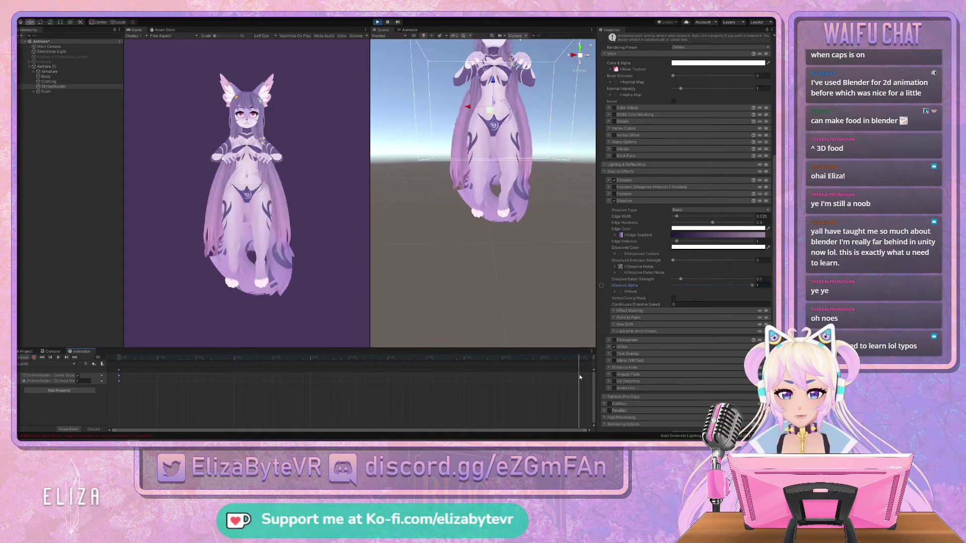
click(579, 359)
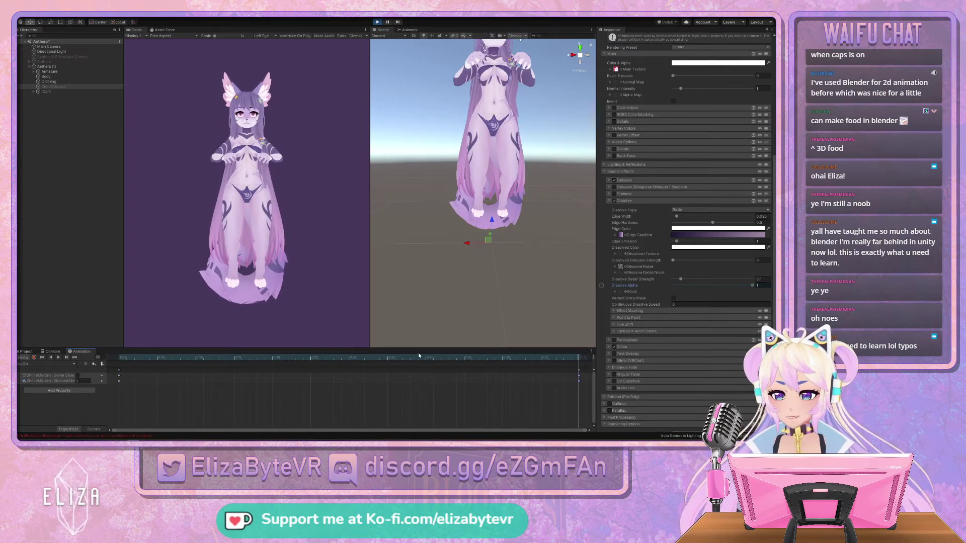
click(84, 381)
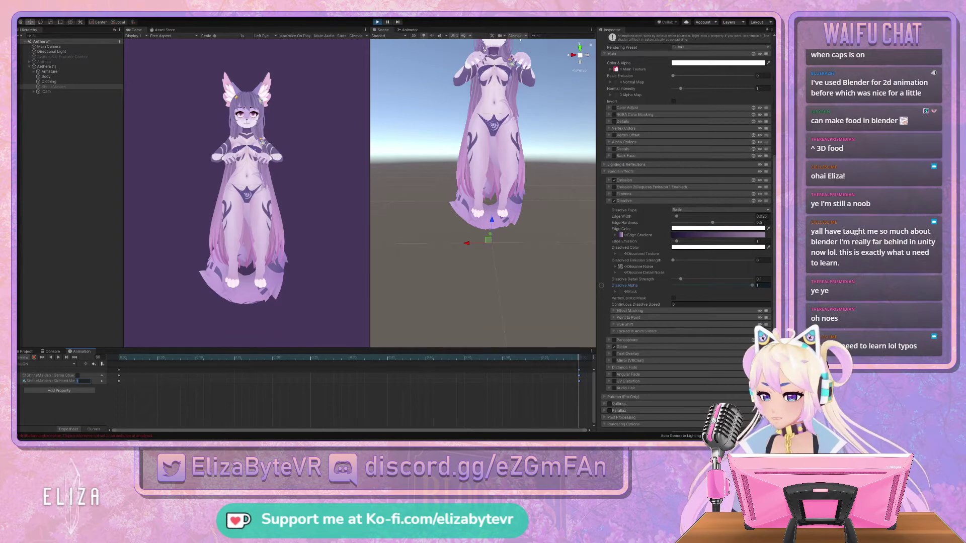
click(78, 375)
Play back the MikoON clip and check the recorded values at its first and last keyframes.
click(59, 357)
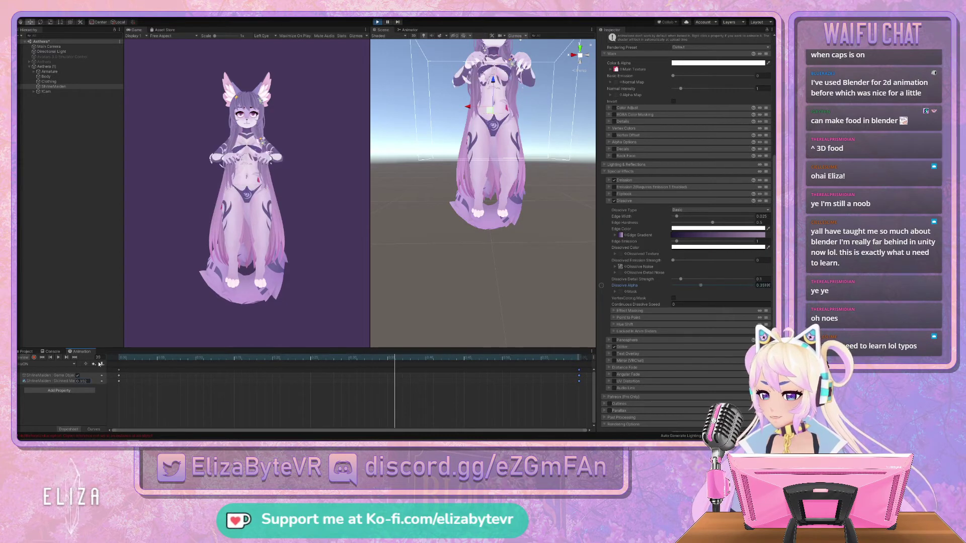
click(119, 359)
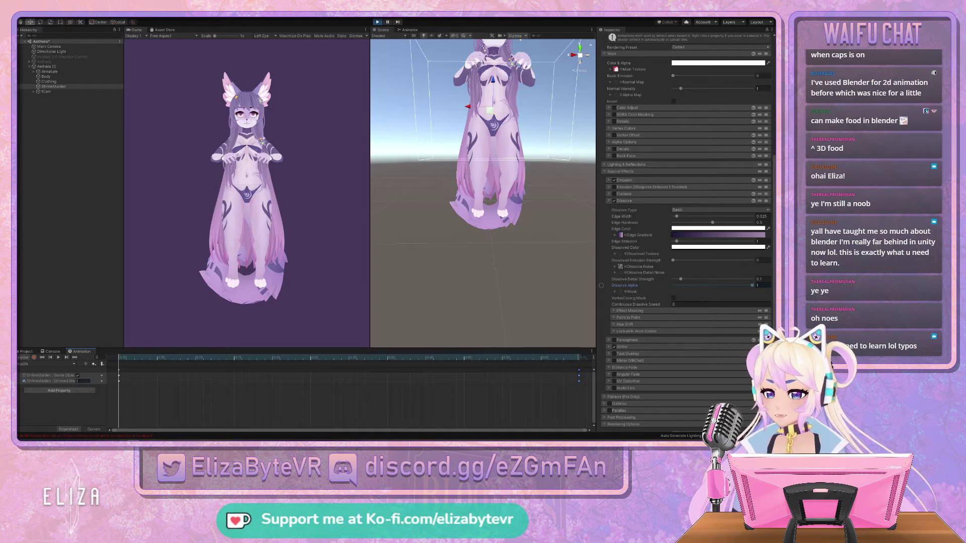
click(579, 359)
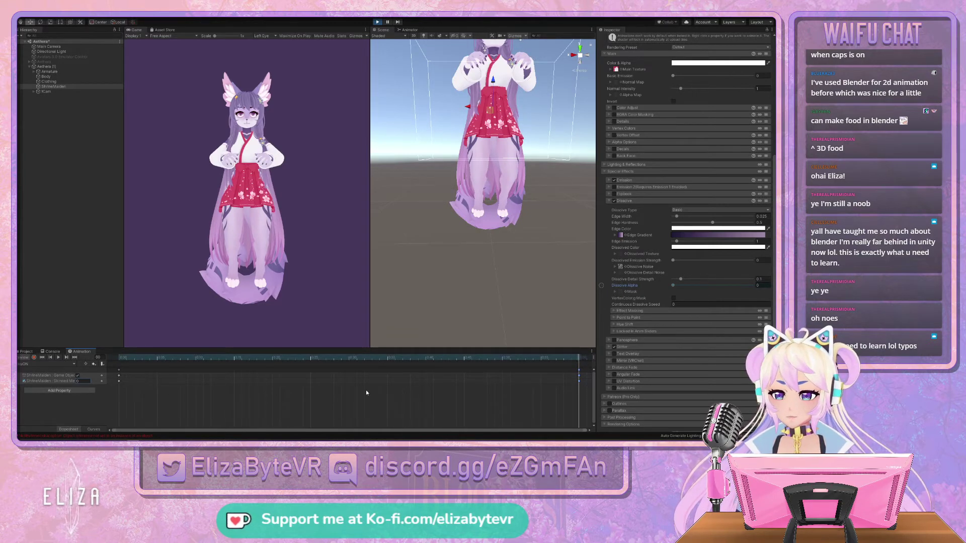
click(581, 370)
click(579, 371)
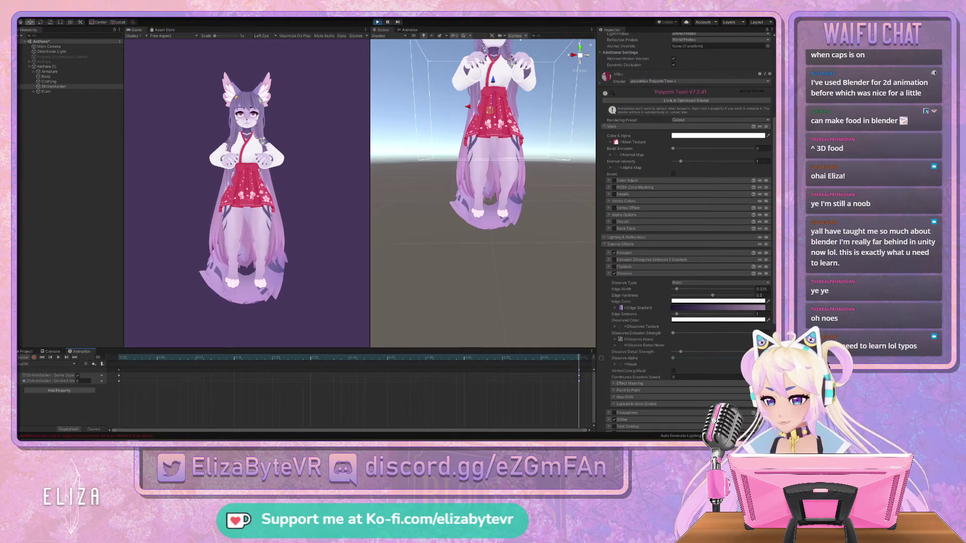
Create an animation clip named MikoSTATE in the animations folder with the visible outfit's keys on its first frame.
click(48, 363)
click(42, 387)
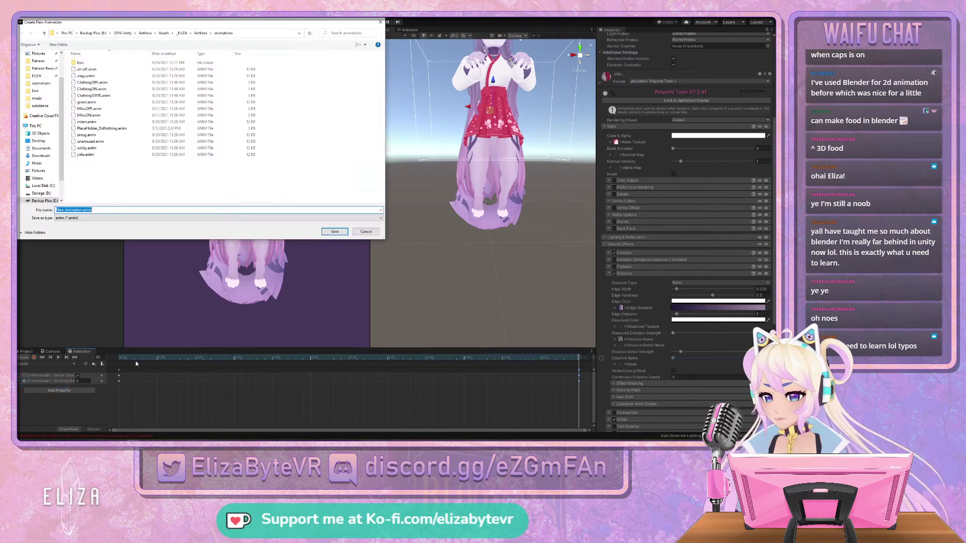
text(M)
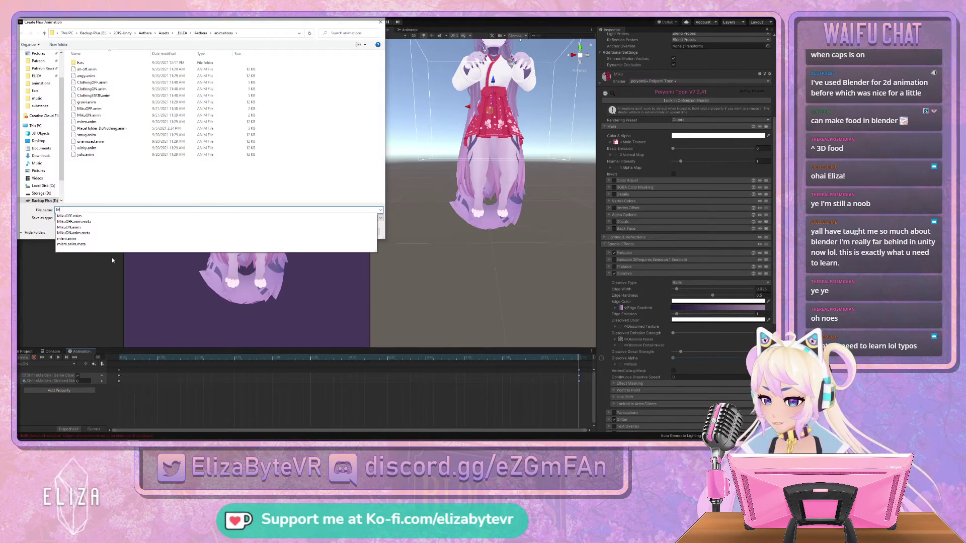
text(ikuSTATE)
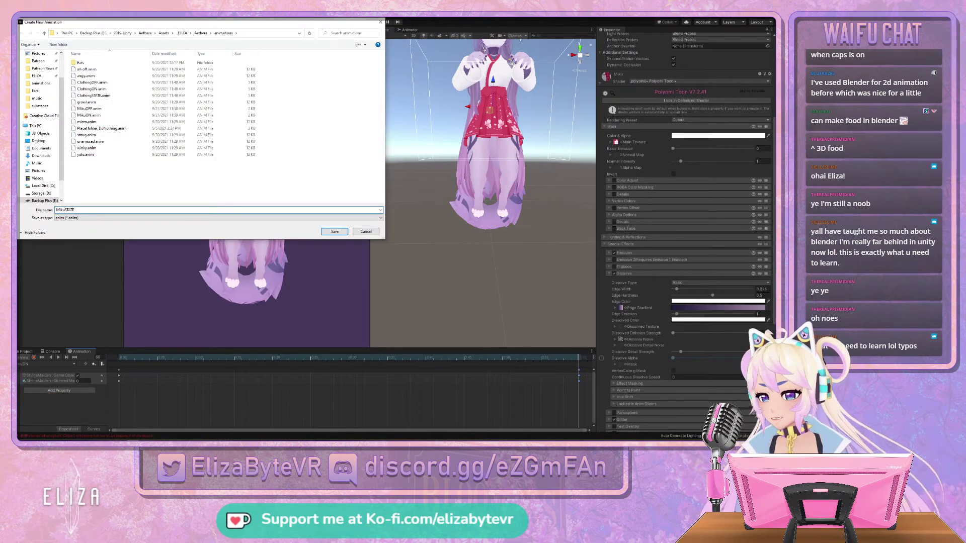
key(Return)
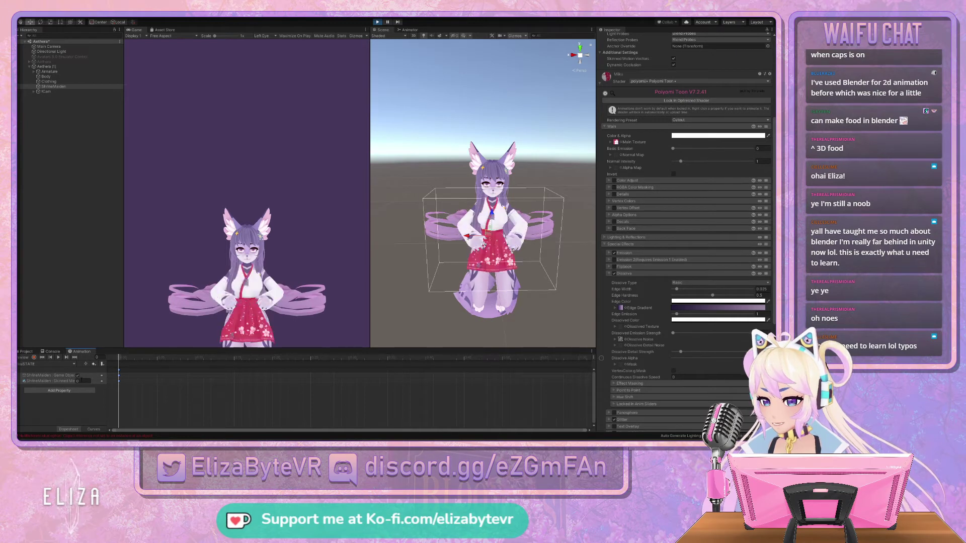
click(126, 358)
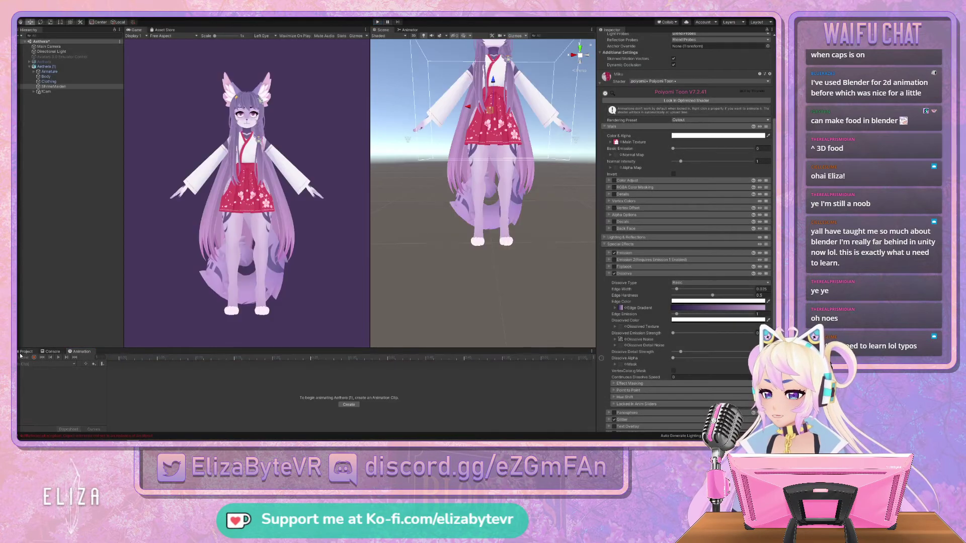
Delete the leftover animator controller from the avatar's animations folder.
click(26, 351)
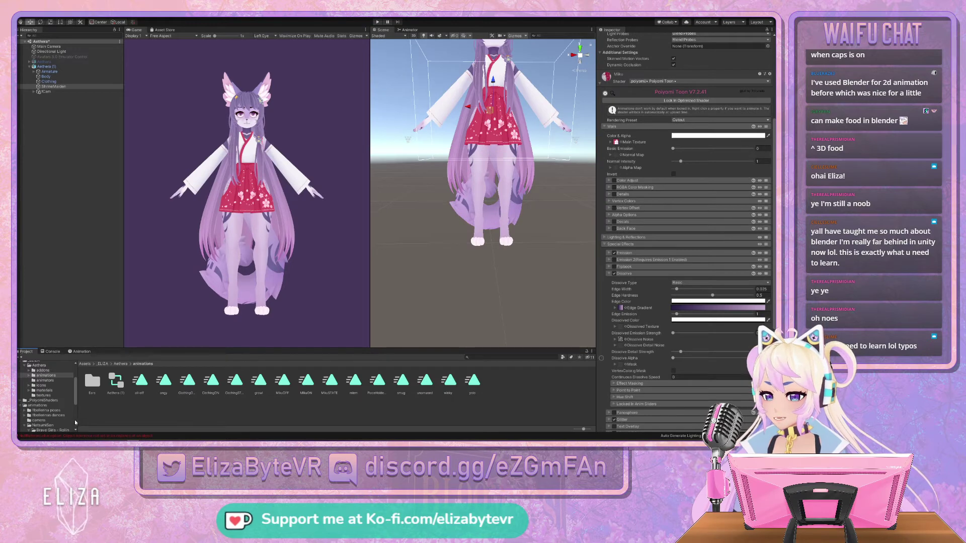
click(115, 381)
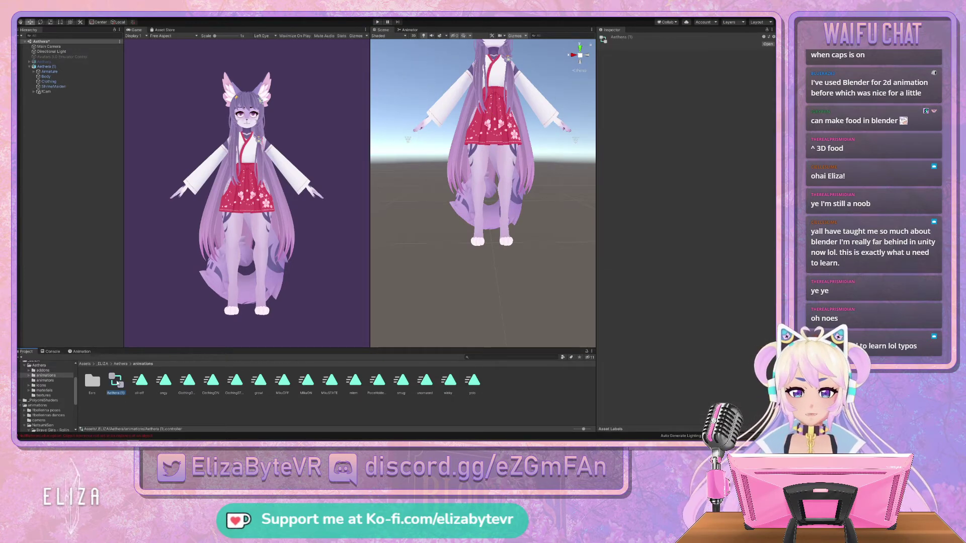
key(Delete)
click(411, 237)
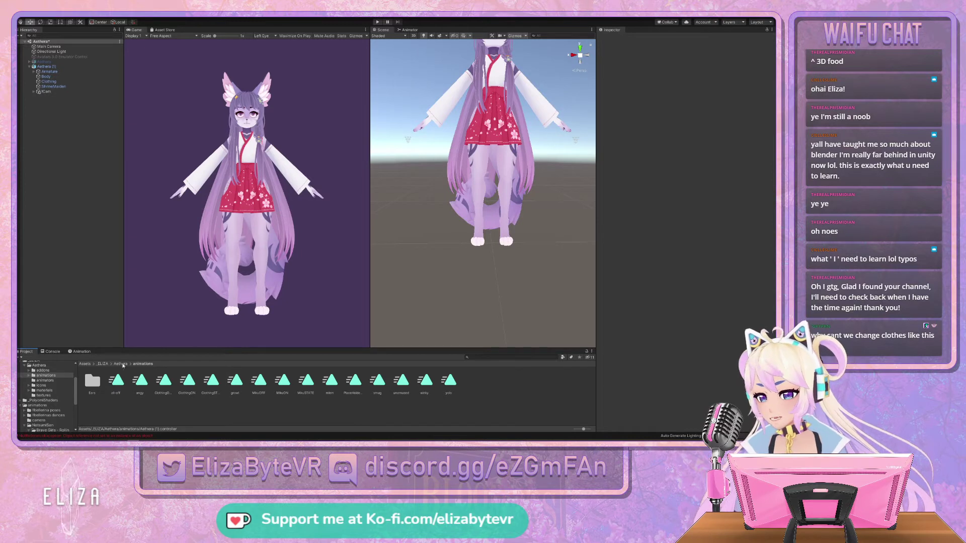
Open the avatar's FX controller from its animators folder and widen the Animator view.
click(51, 382)
click(118, 382)
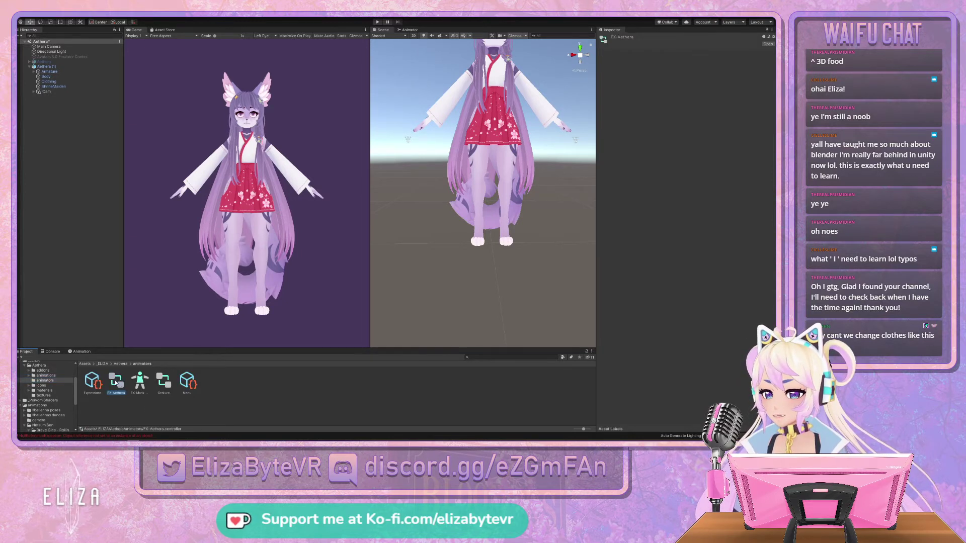
double_click(118, 382)
drag(370, 239, 299, 240)
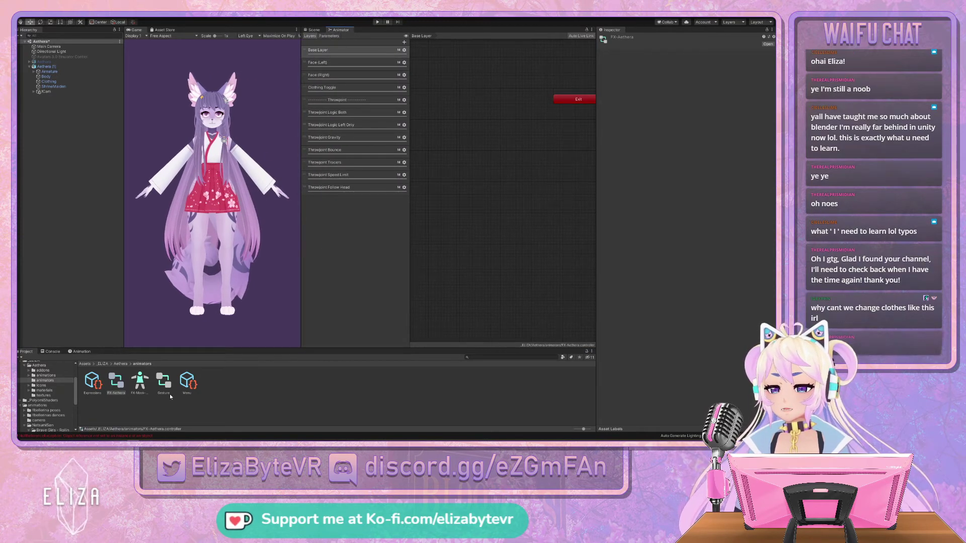
Add a Bool parameter named MikoToggle to the avatar's expression parameters asset.
click(91, 383)
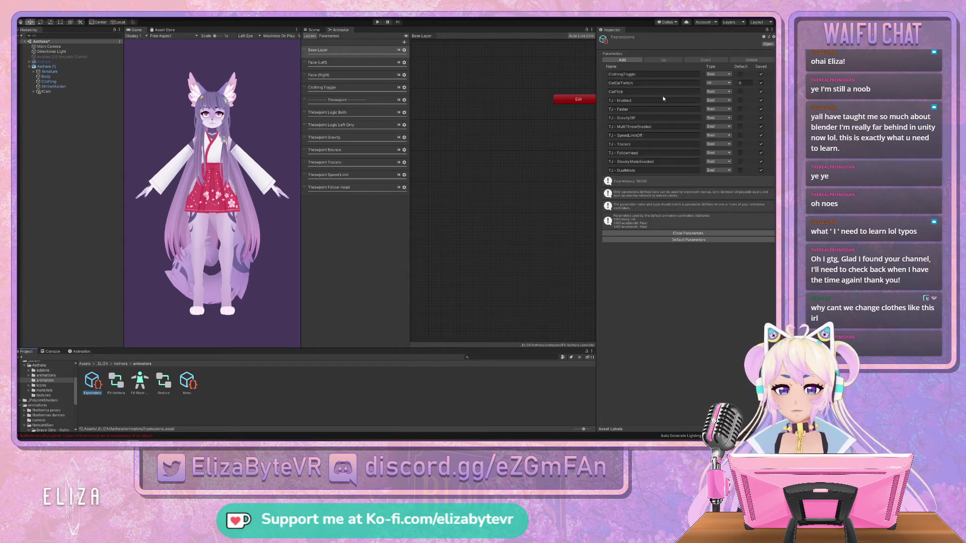
click(622, 59)
click(638, 178)
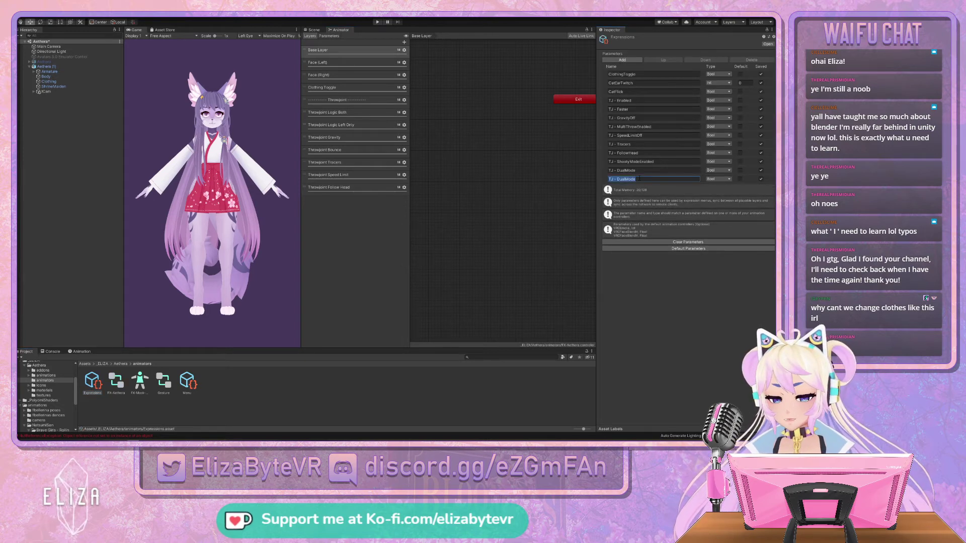
text(MikuToggle)
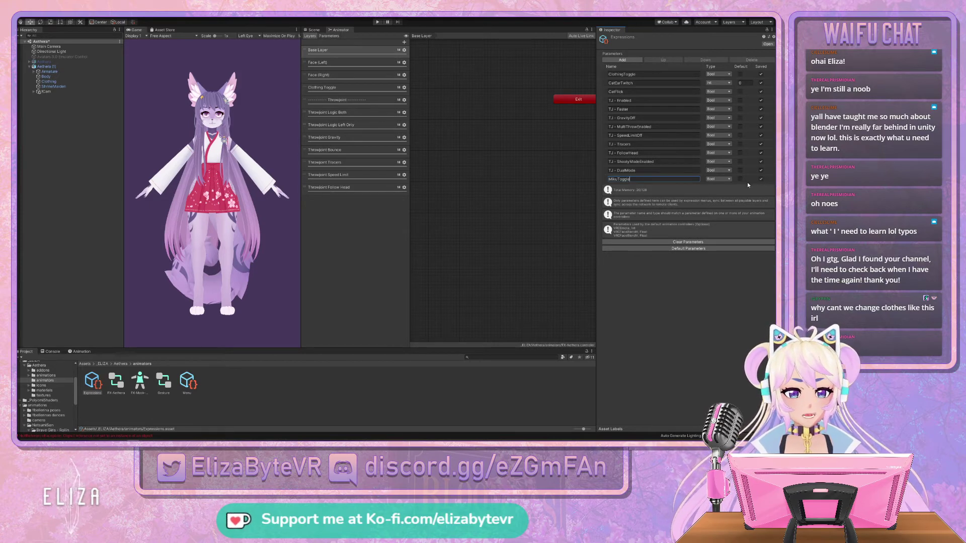
click(533, 260)
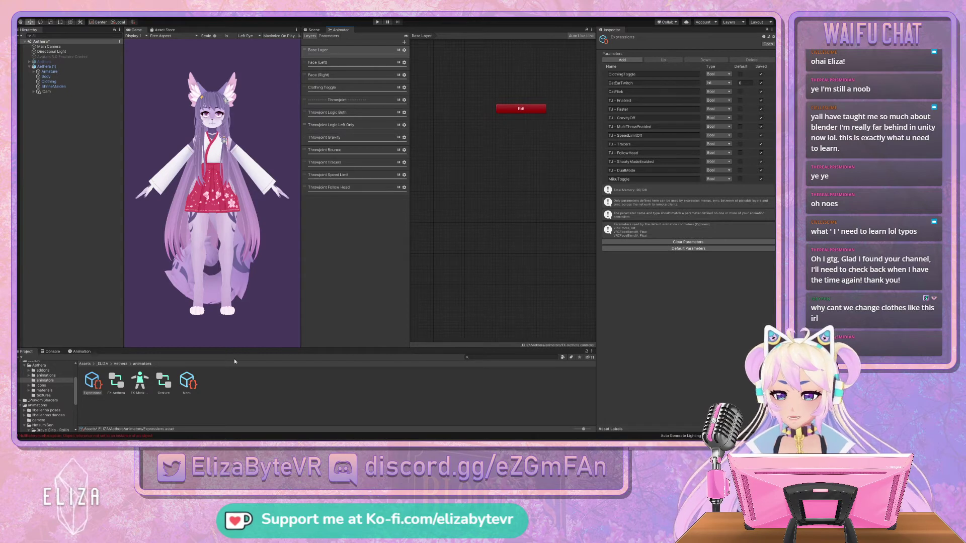
Add a Bool parameter named MikoToggle to the FX controller and place it directly below ClothingToggle.
click(116, 383)
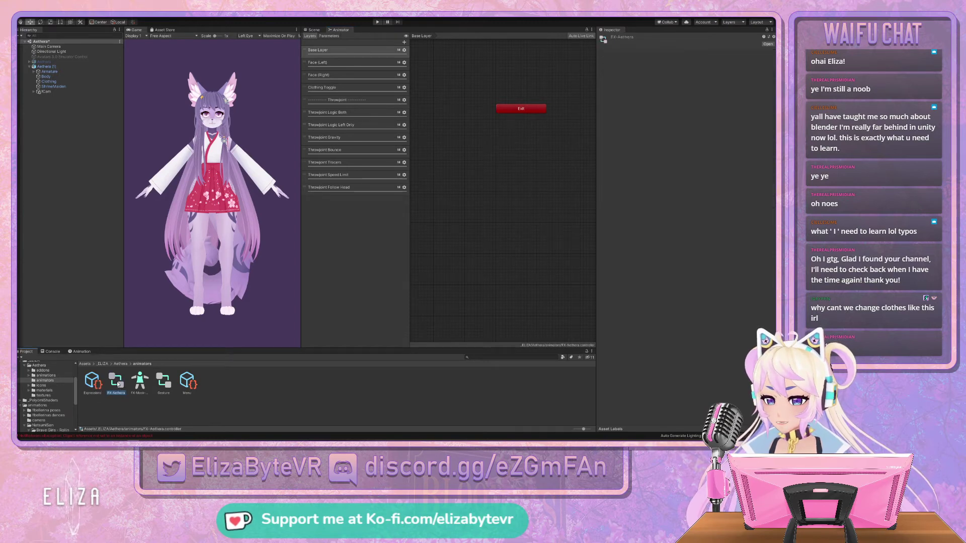
click(328, 36)
click(402, 42)
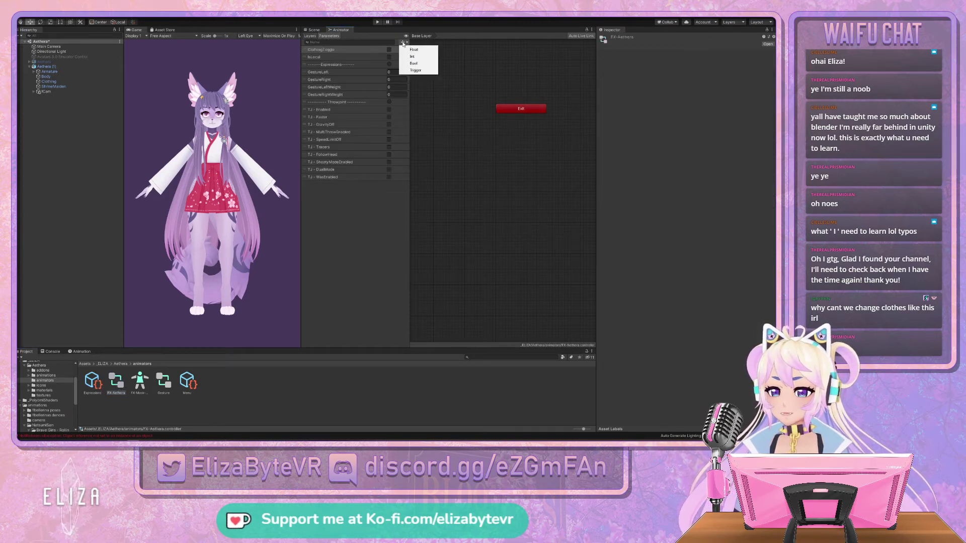
click(414, 64)
text(Milk)
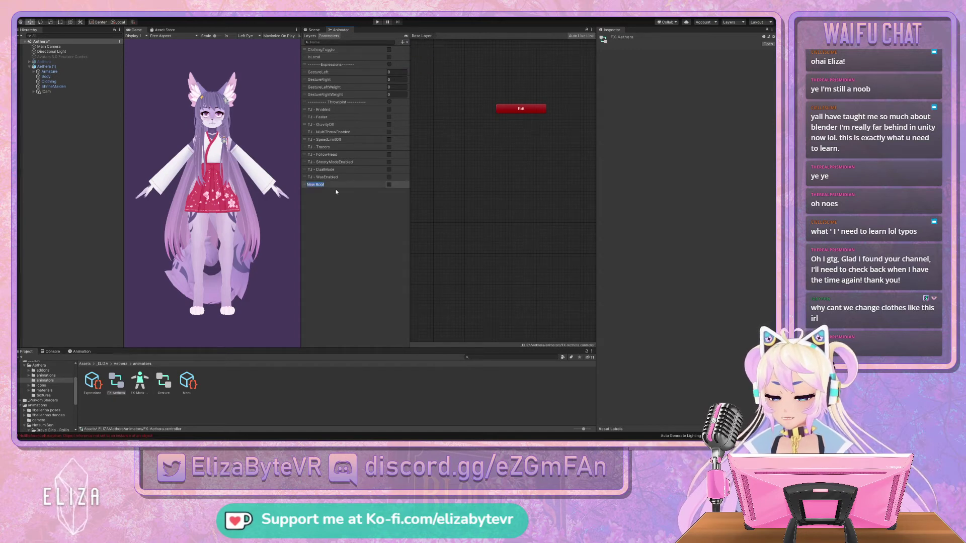
text(uToggle)
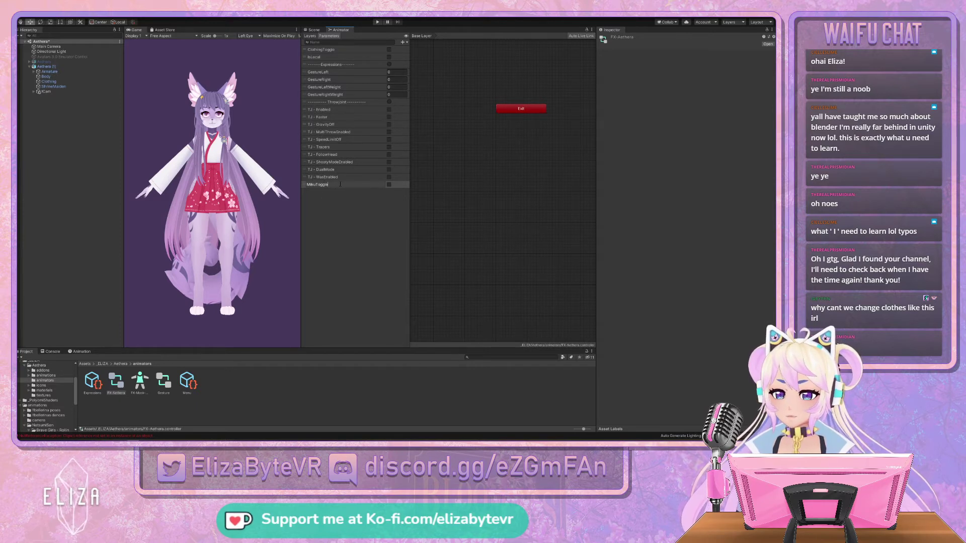
click(315, 200)
drag(305, 185, 319, 57)
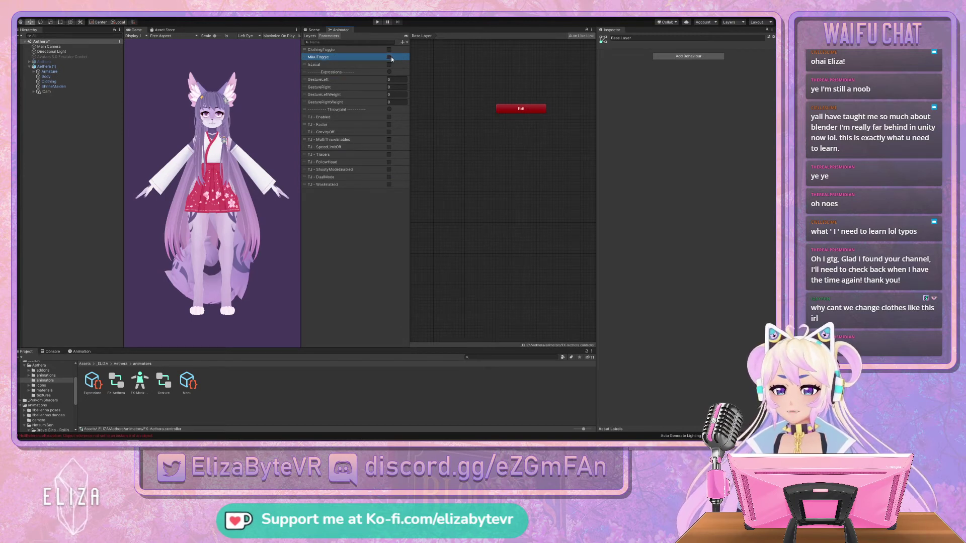
Add a layer named Miko Toggle to the FX controller and place it directly below the Clothing Toggle layer.
click(309, 36)
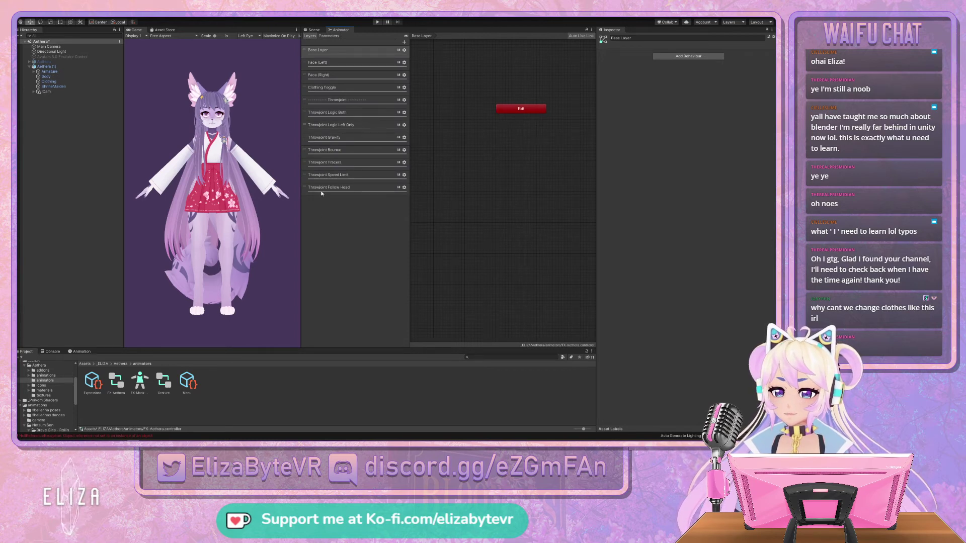
click(355, 88)
right_click(348, 87)
key(Escape)
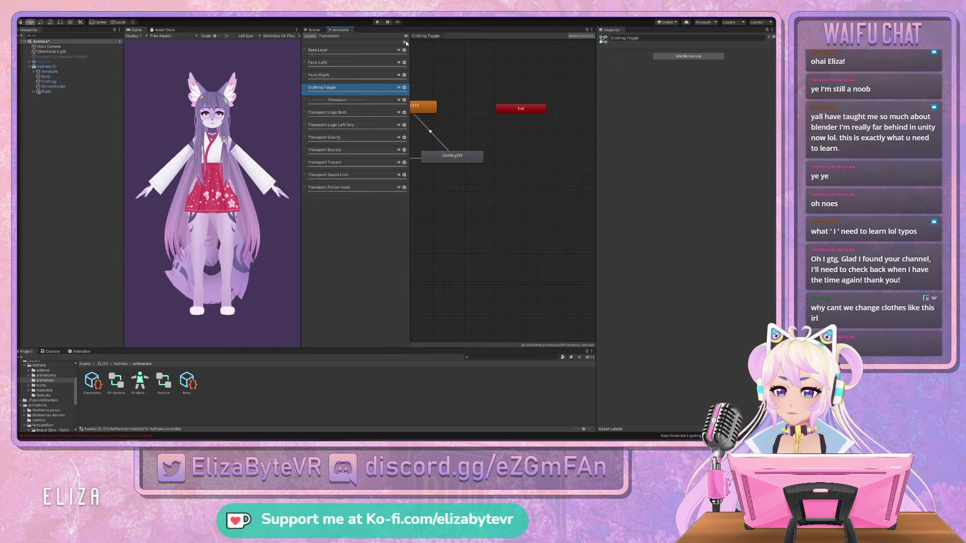
click(404, 42)
text(Miku Toggle)
key(Return)
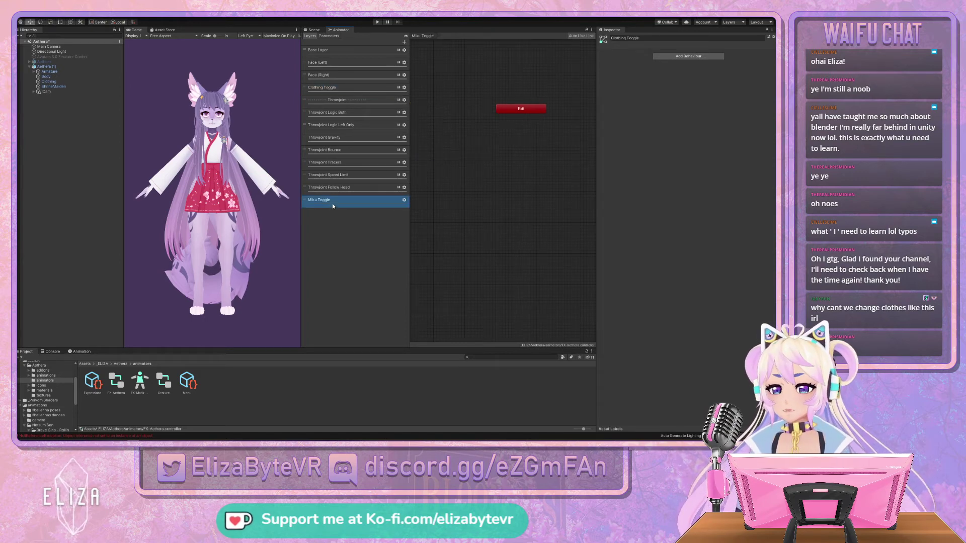
drag(320, 206, 323, 99)
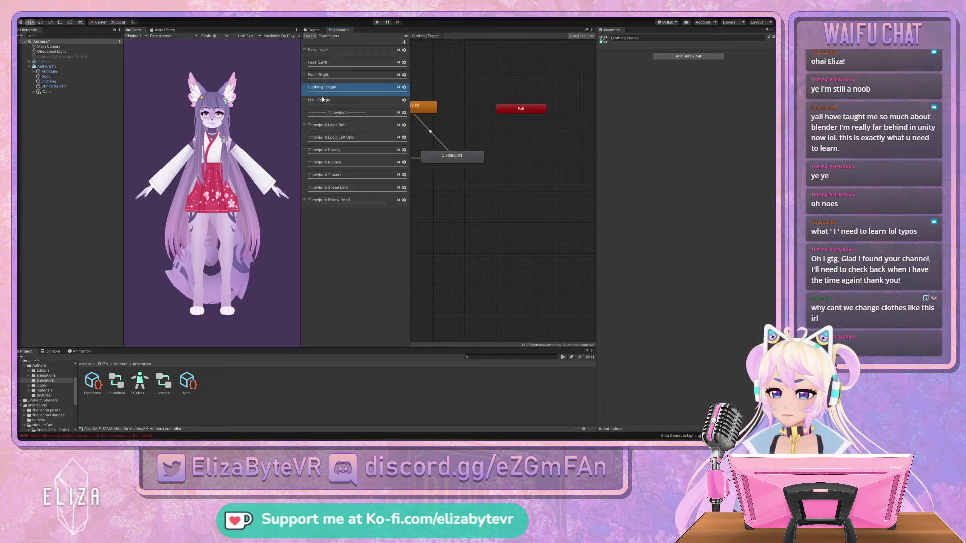
click(322, 99)
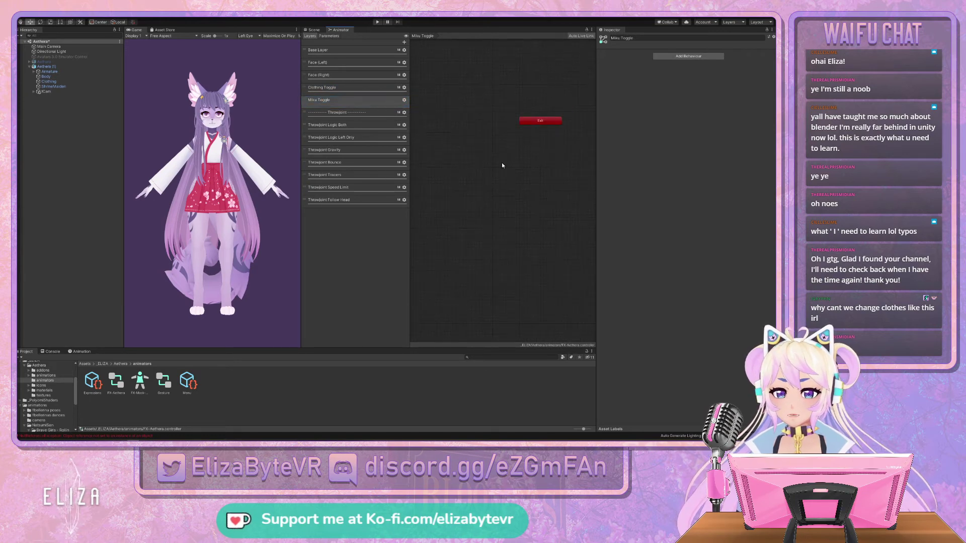
Add the MikoOFF, MikoON and MikoSTATE clips as states in the Miko Toggle layer and make MikoSTATE the default.
click(46, 375)
click(260, 381)
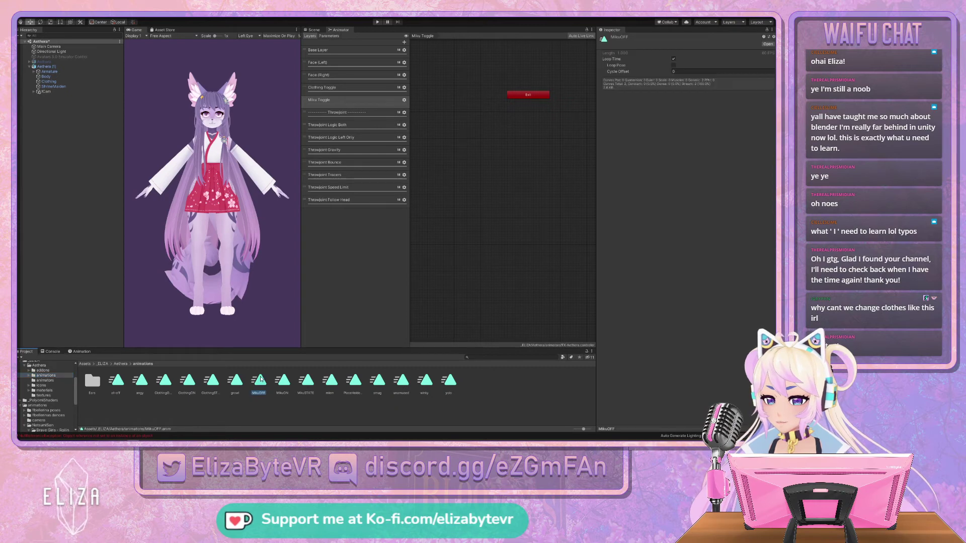
shift+click(306, 381)
drag(305, 381, 500, 174)
click(542, 238)
drag(542, 238, 436, 225)
click(559, 240)
drag(559, 240, 478, 186)
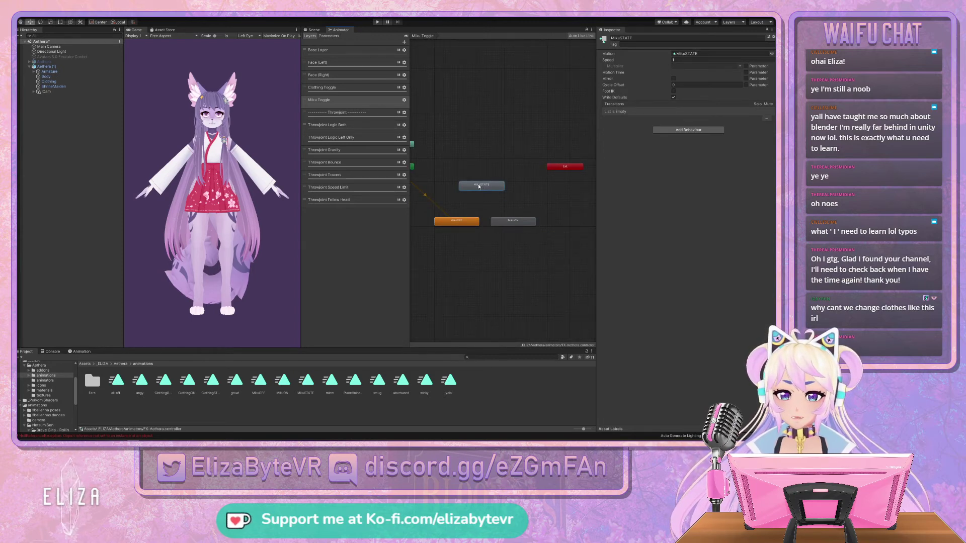
right_click(479, 186)
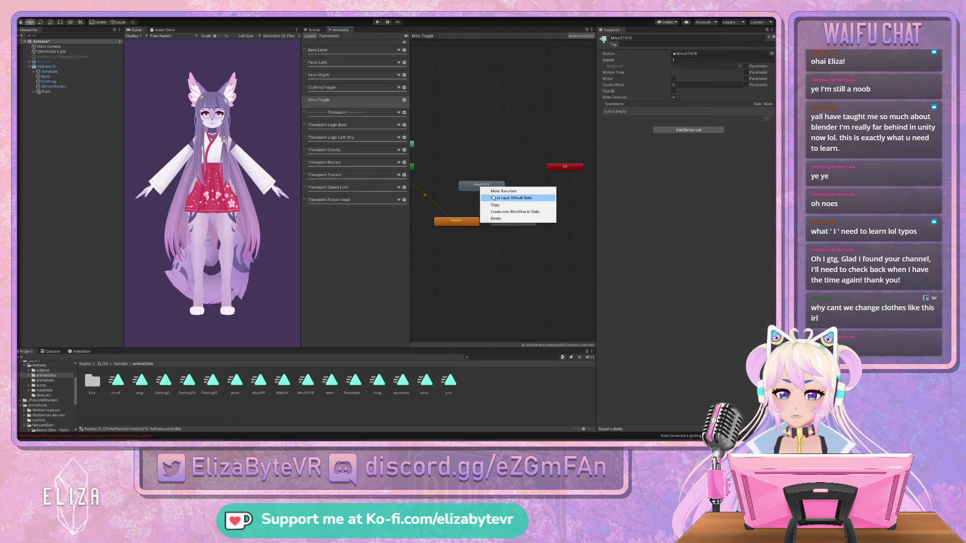
click(493, 197)
Create a loop of transitions from MikoSTATE to MikoOFF, MikoOFF to MikoON, and MikoON back to MikoSTATE.
scroll(491, 277, up, 1)
right_click(468, 174)
click(475, 179)
click(451, 212)
right_click(451, 212)
click(462, 217)
click(519, 215)
right_click(518, 213)
click(528, 218)
click(484, 172)
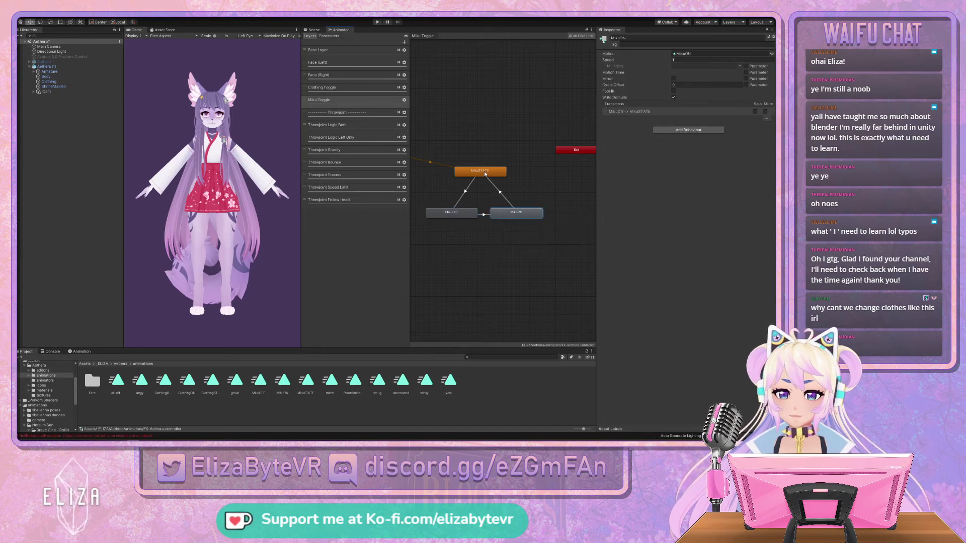
Turn off Write Defaults on the MikoSTATE, MikoOFF and MikoON states.
click(485, 172)
click(461, 210)
click(516, 213)
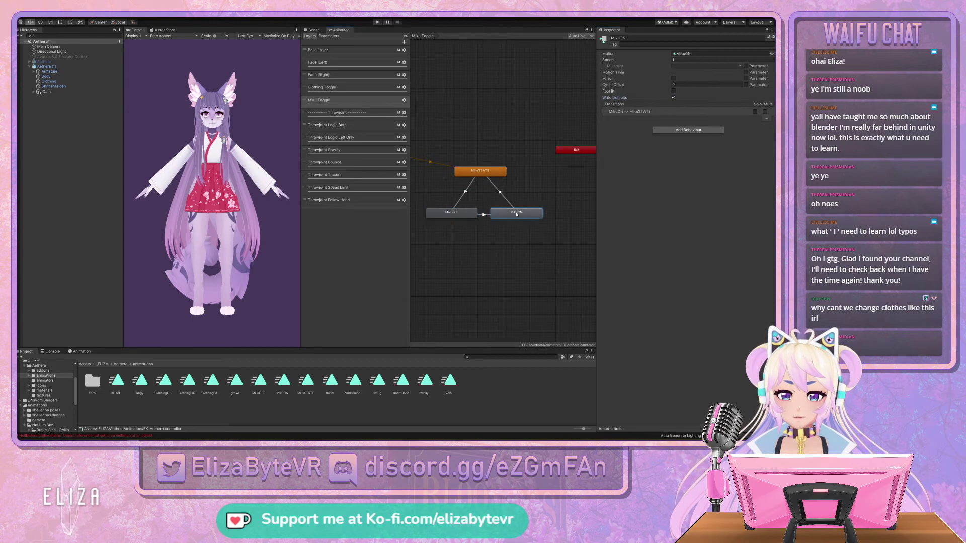
click(489, 124)
scroll(494, 253, up, 2)
Add the condition MikoToggle true to the transition from MikoSTATE to MikoOFF.
click(491, 174)
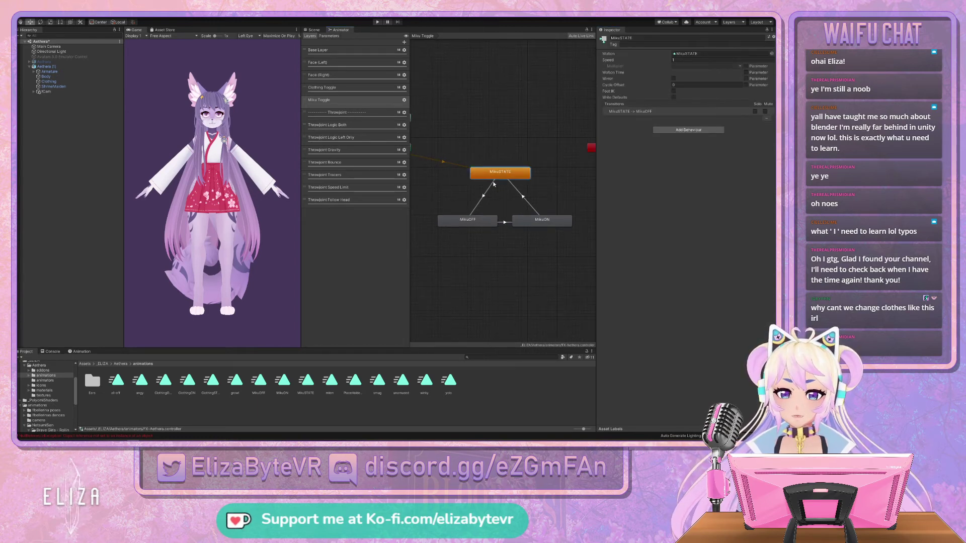
click(480, 197)
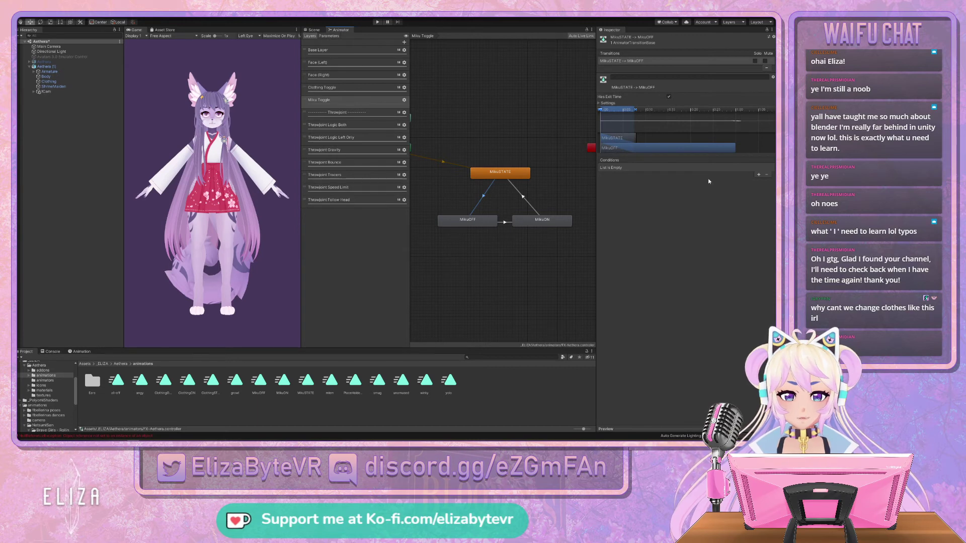
click(759, 175)
click(635, 167)
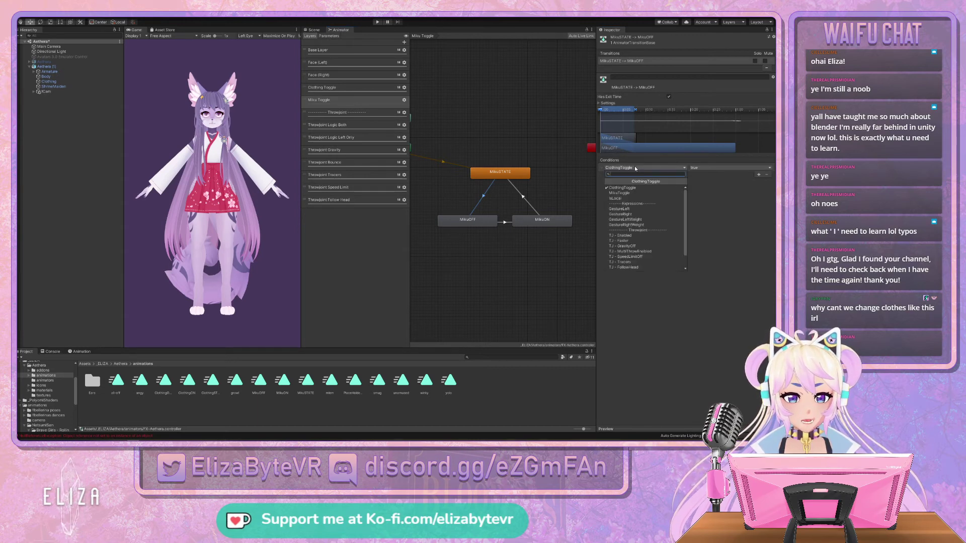
click(626, 194)
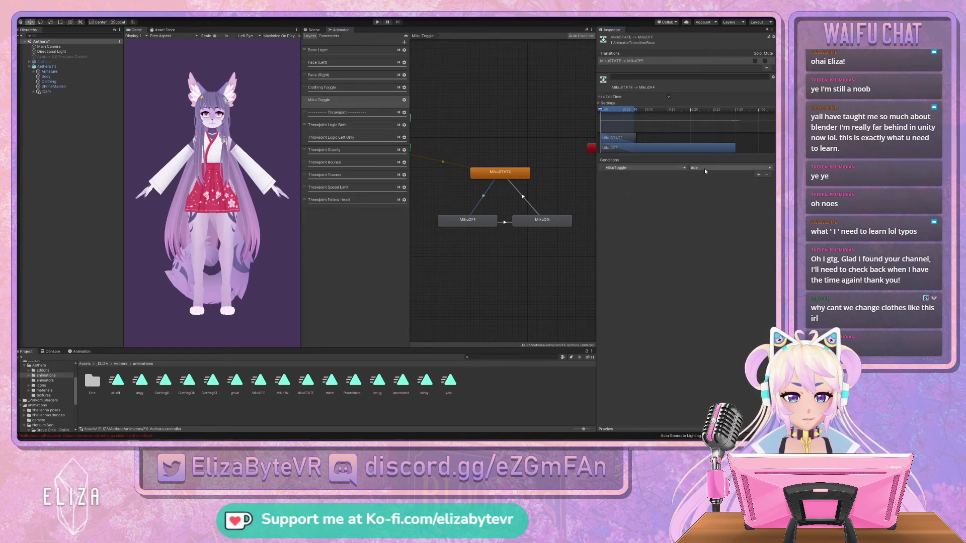
Add the condition MikoToggle false to the transition from MikoOFF to MikoON.
click(480, 225)
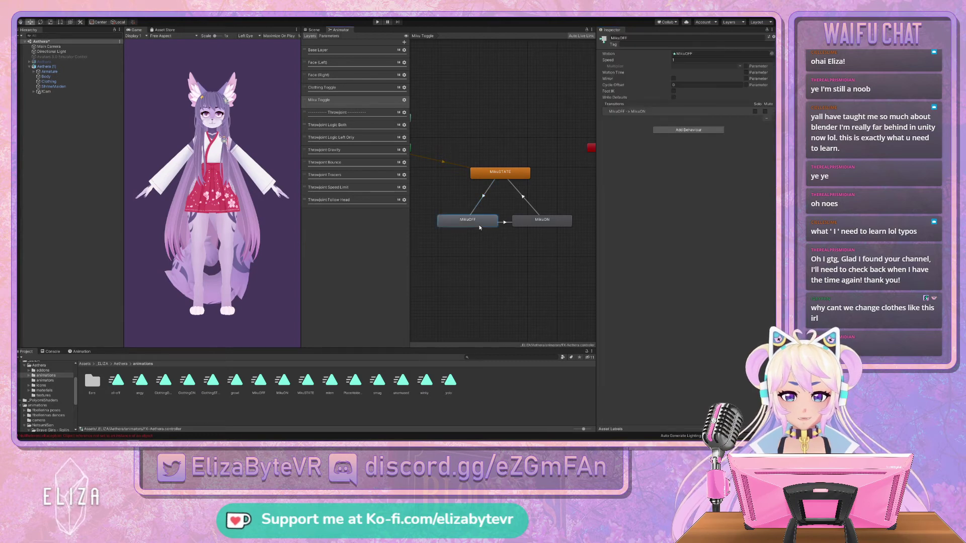
click(505, 223)
click(759, 175)
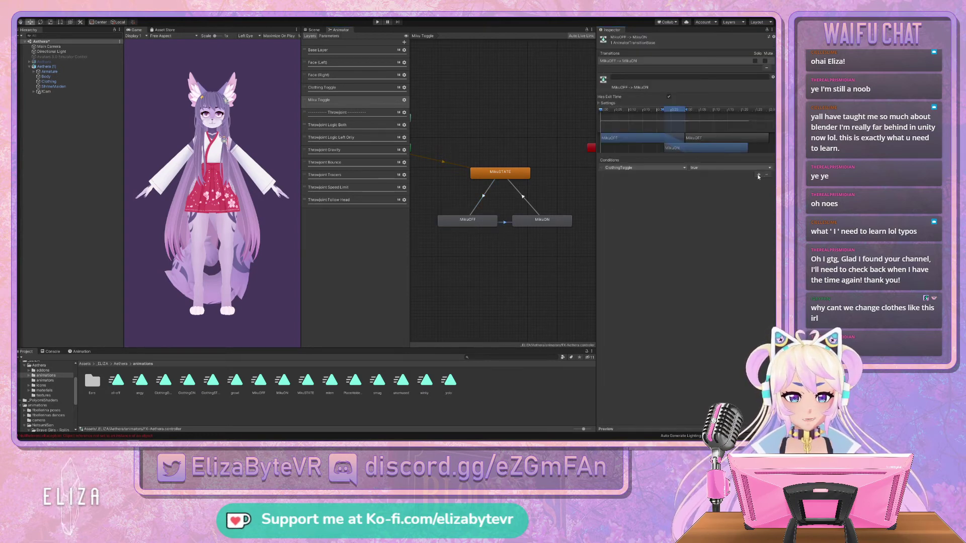
click(631, 167)
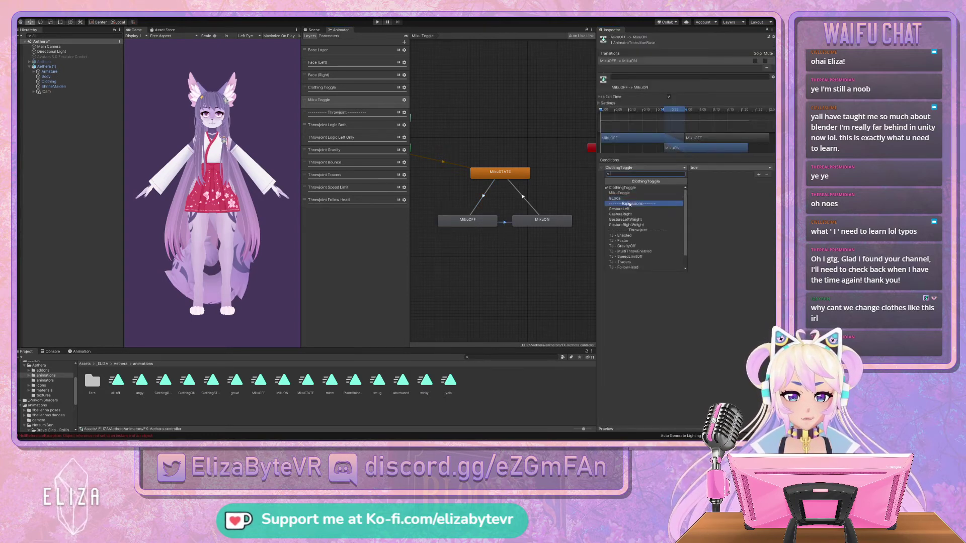
click(628, 194)
click(725, 168)
click(704, 180)
Turn off Has Exit Time on the MikoSTATE to MikoOFF and MikoOFF to MikoON transitions.
click(549, 222)
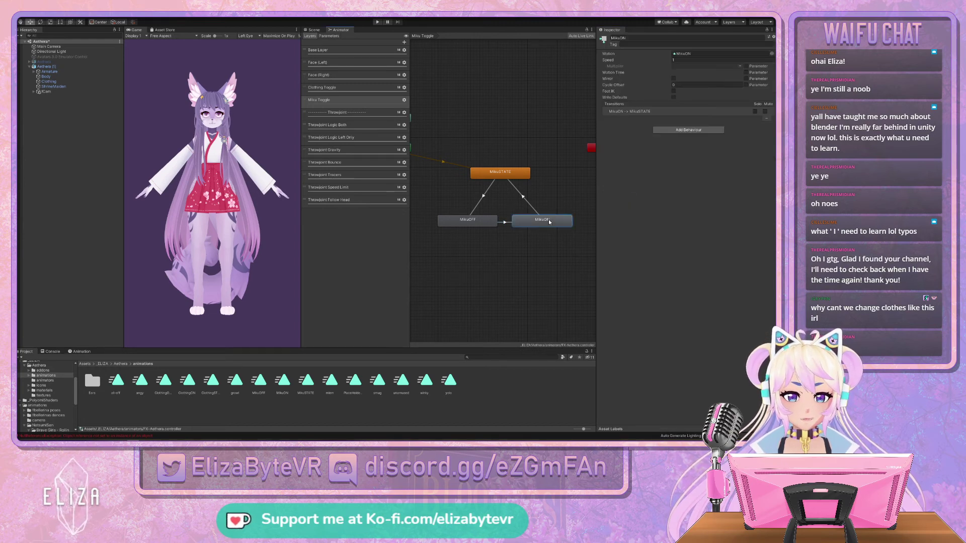
click(524, 196)
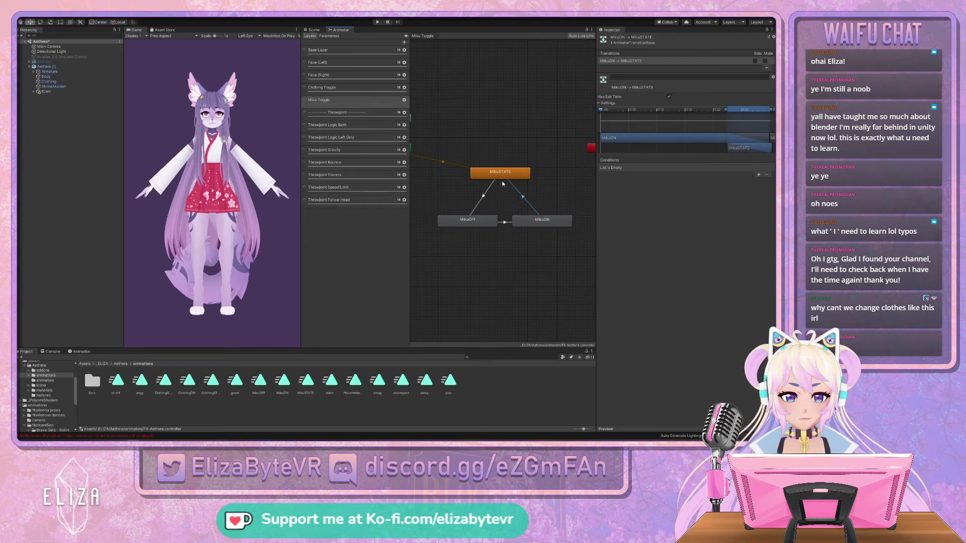
click(487, 192)
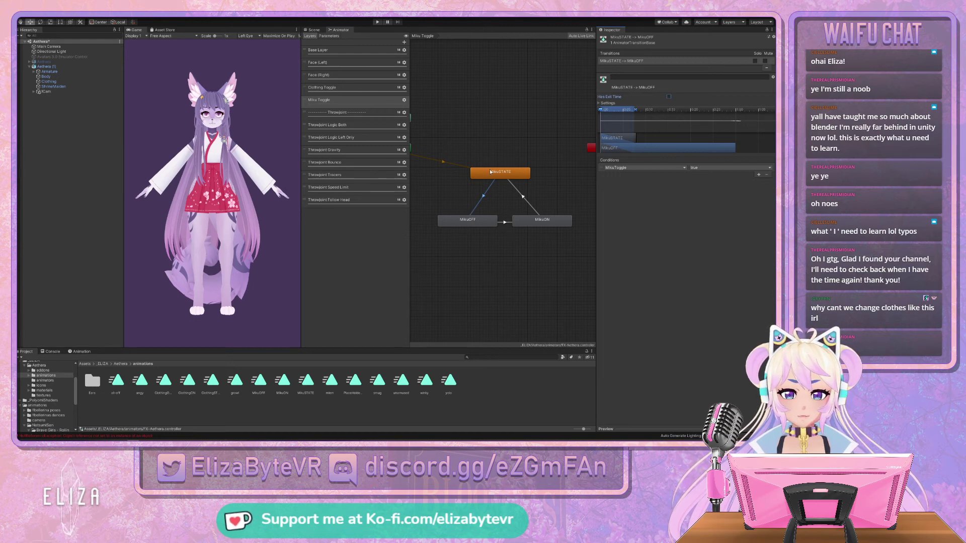
click(504, 222)
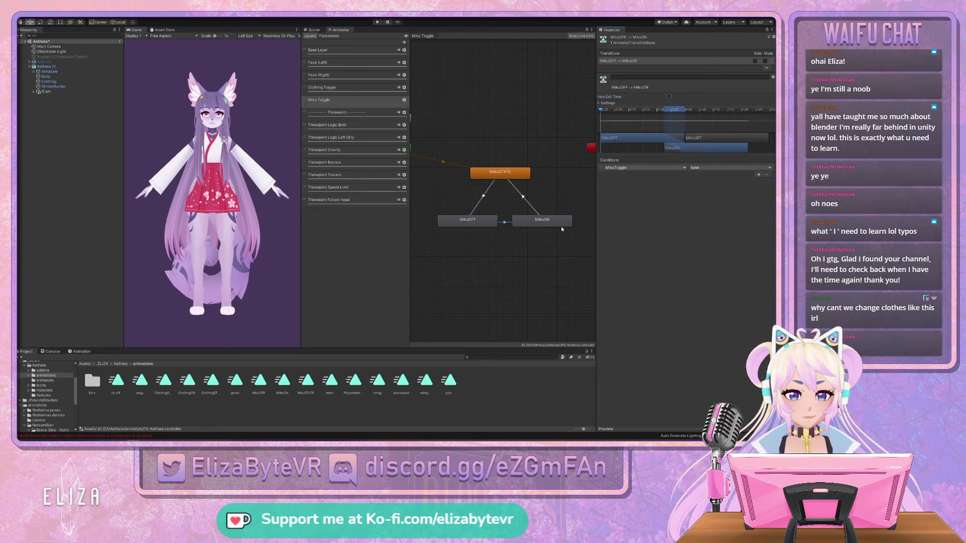
click(529, 205)
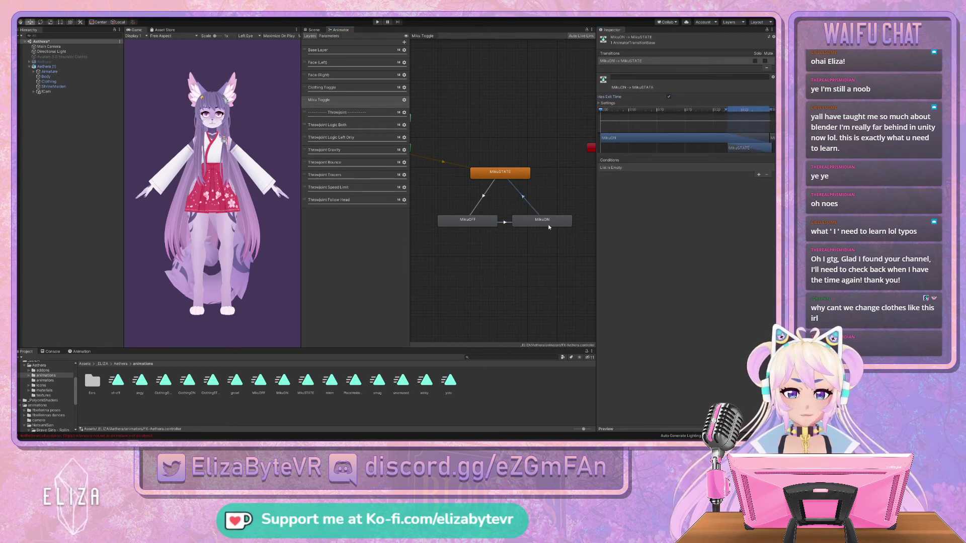
middle_drag(499, 198, 498, 180)
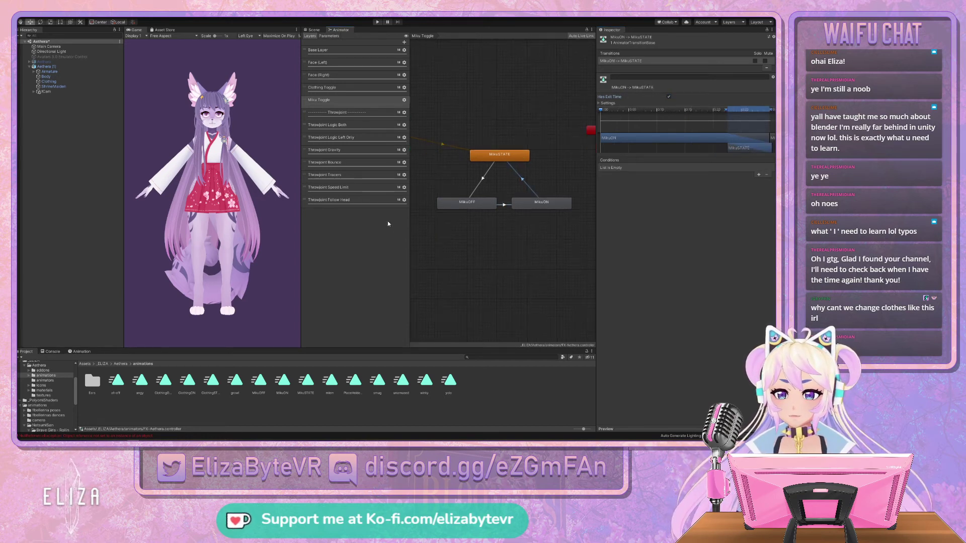
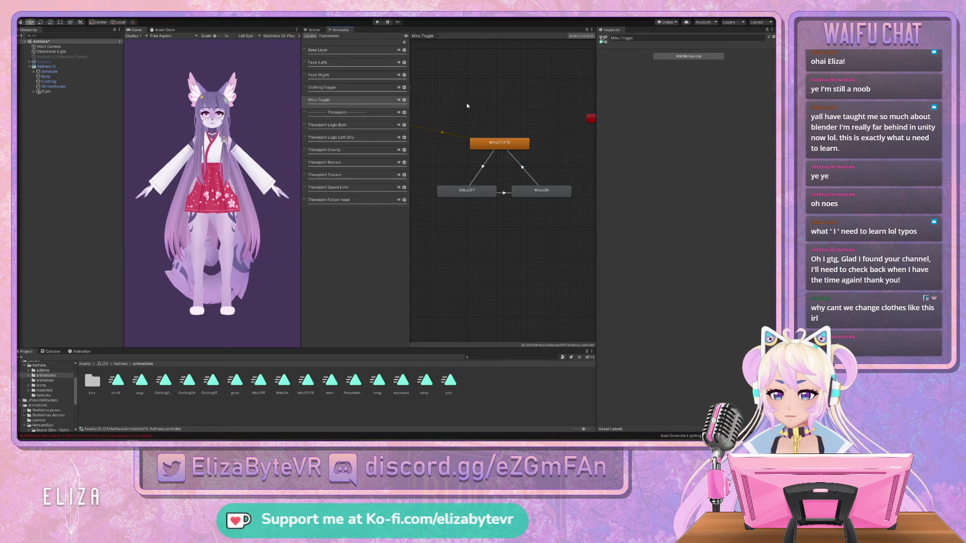
Check the weight and mask settings of the Throwpoint separator layer.
click(405, 113)
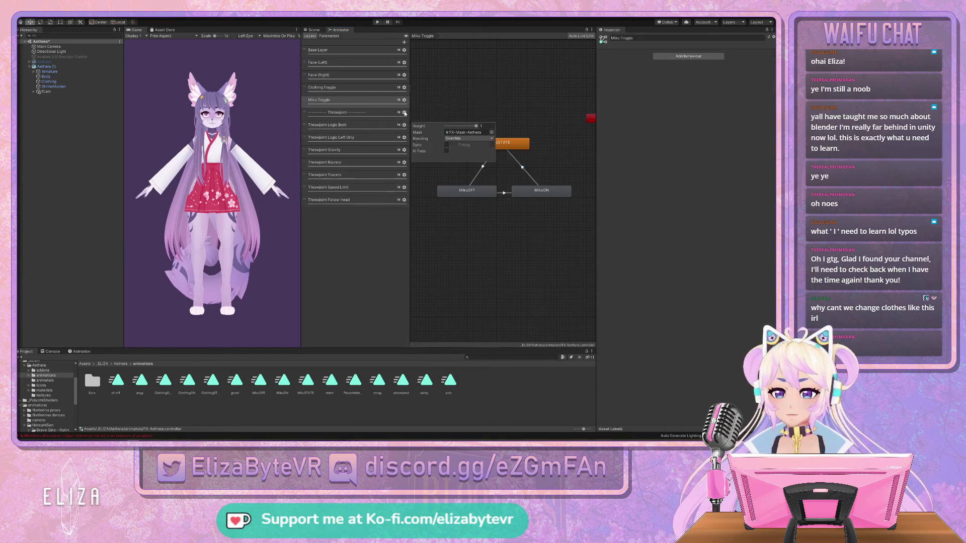
click(467, 85)
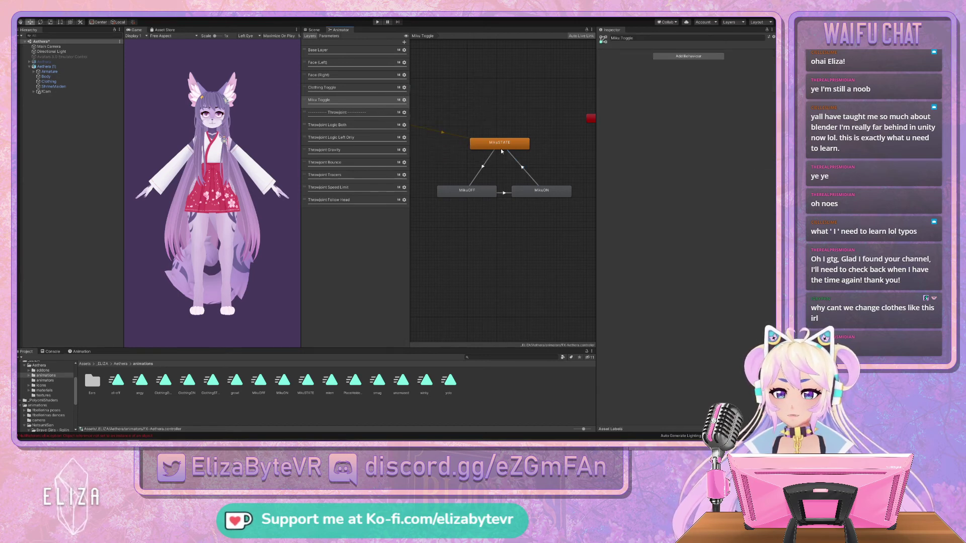
middle_drag(514, 279, 513, 272)
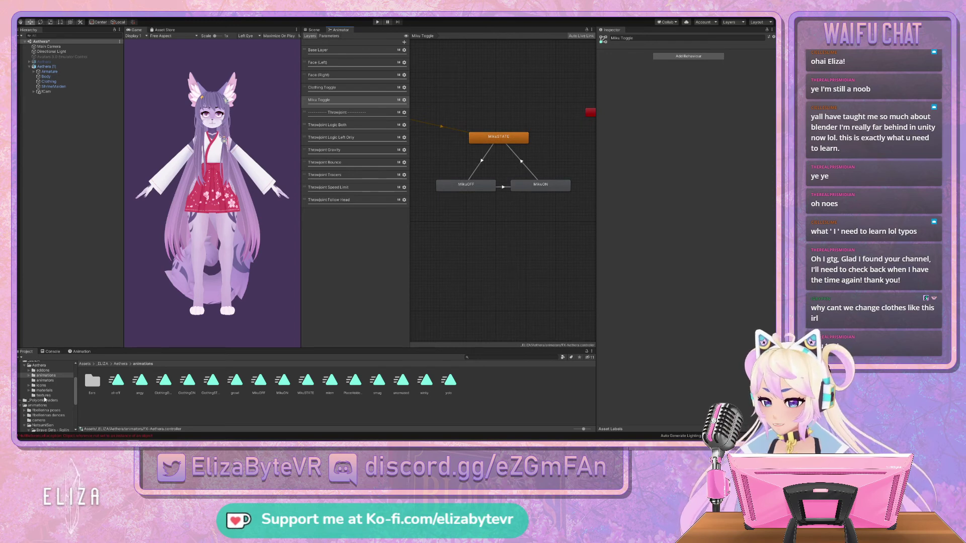
Add a control named Miko Toggle to the avatar's expressions menu asset in the animators folder.
click(45, 380)
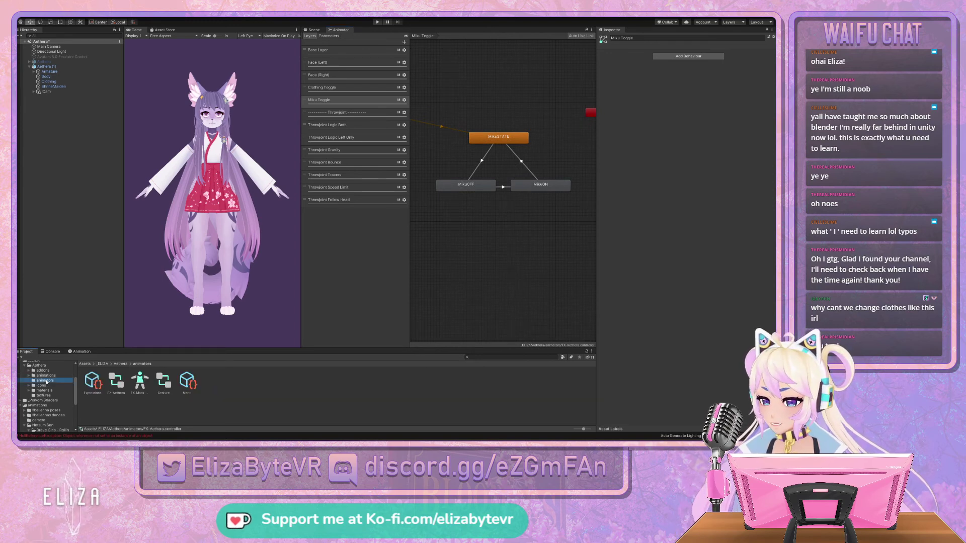
click(187, 381)
click(689, 258)
click(606, 258)
click(699, 272)
text(Miku Toggle)
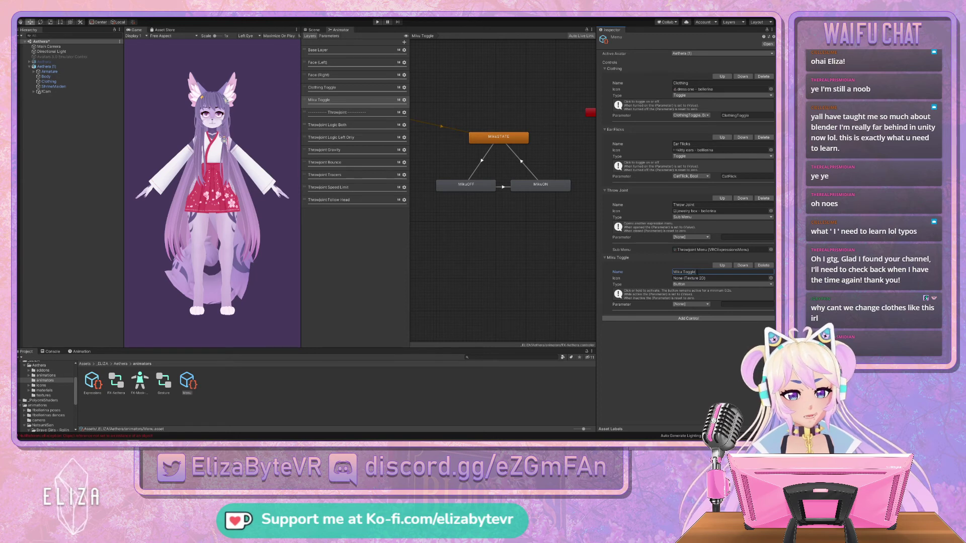
Set the Miko Toggle control's type to Toggle and its parameter to MikoToggle, Bool.
click(696, 283)
click(692, 296)
click(691, 305)
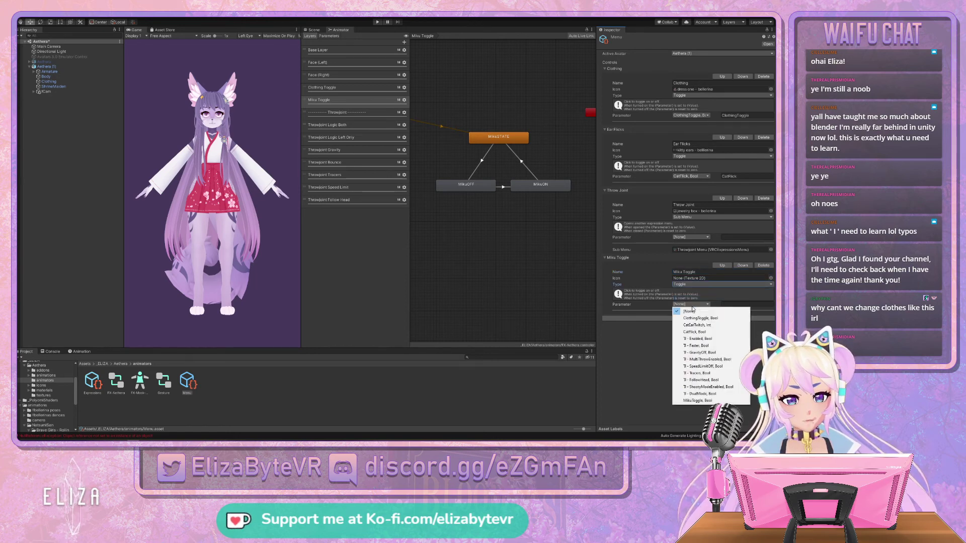
click(708, 401)
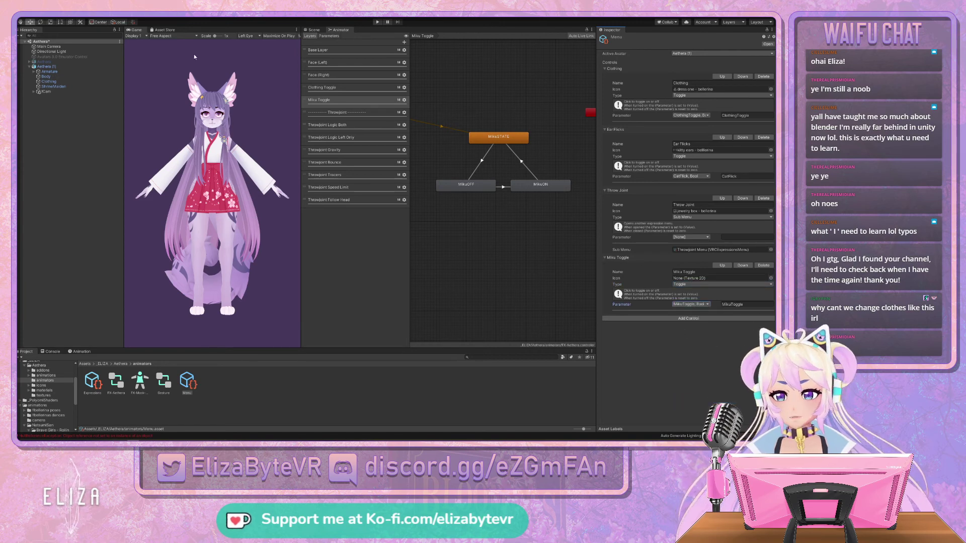
Run the scene with the Avatars 3.0 Emulator Control enabled and switch on Miko Toggle in the avatar's emulated menu.
click(58, 57)
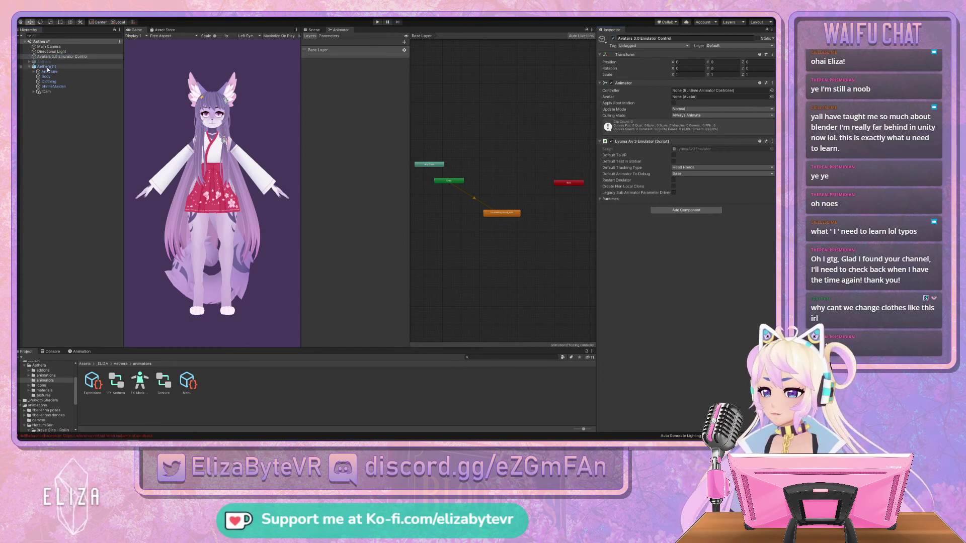
click(378, 22)
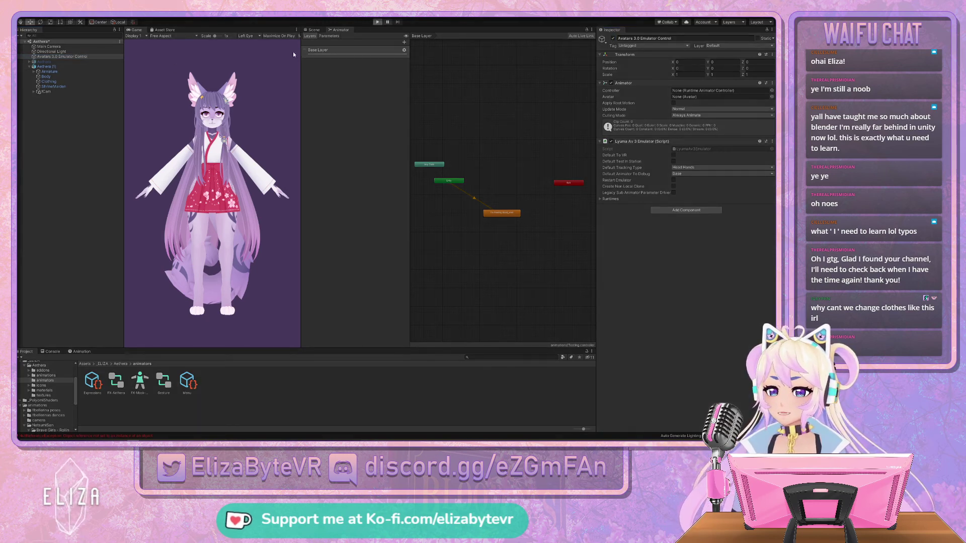
click(50, 68)
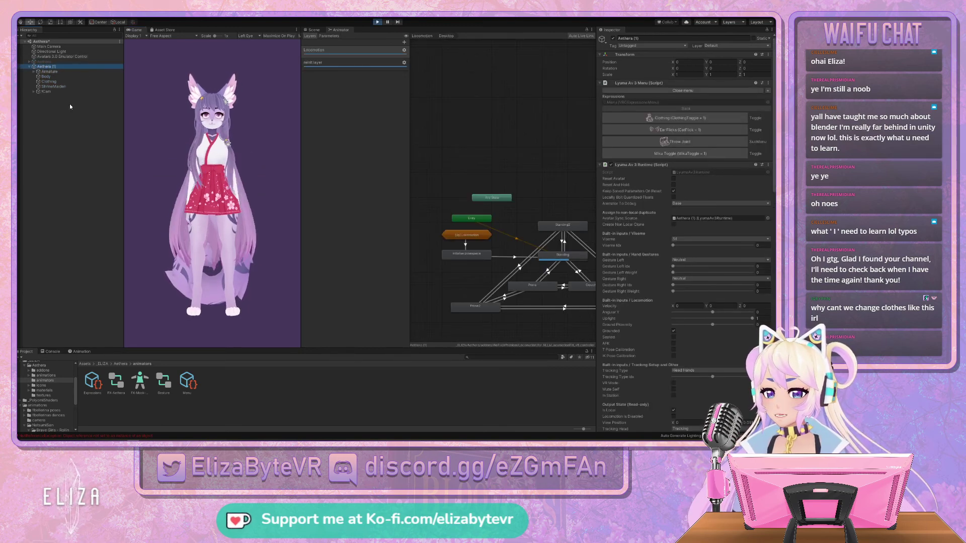
click(677, 155)
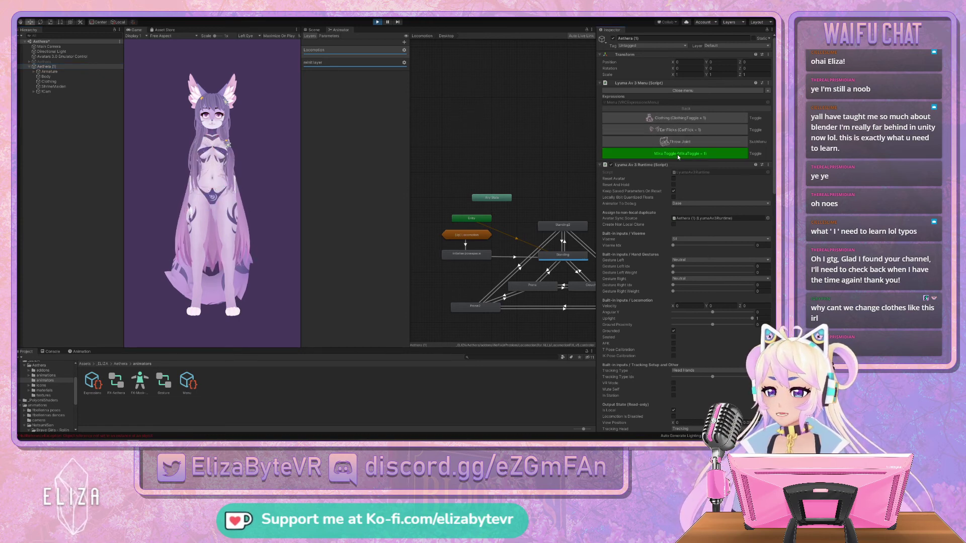
Switch off Miko Toggle in the avatar's emulated menu and stop running the scene.
click(677, 155)
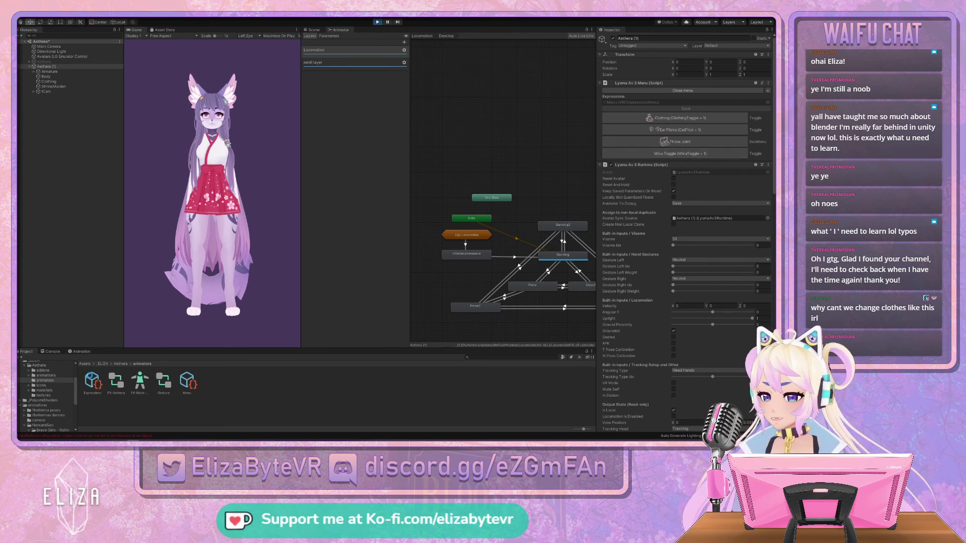
key(ctrl+p)
Turn off Loop Time on the MikoON clip in the animations folder and check the MikoSTATE clip's loop settings.
click(46, 375)
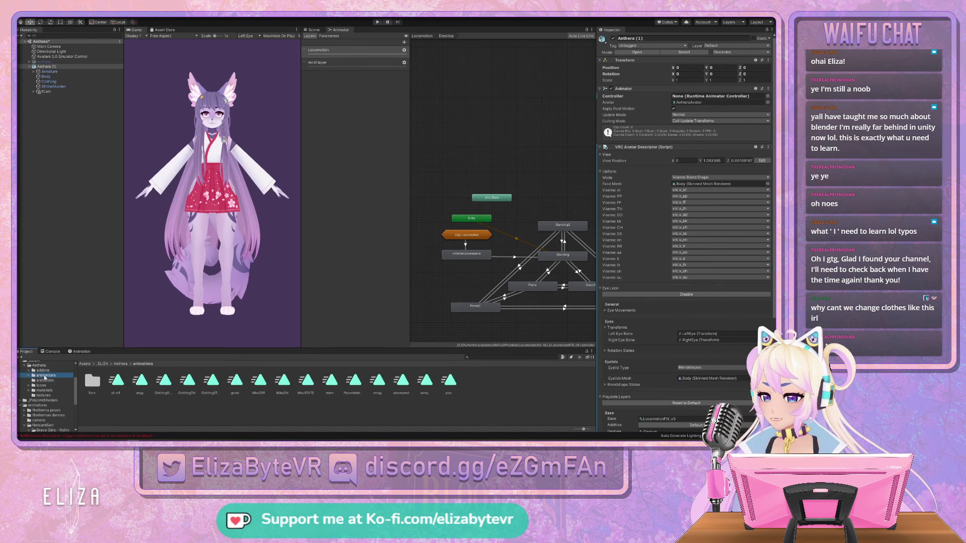
click(259, 382)
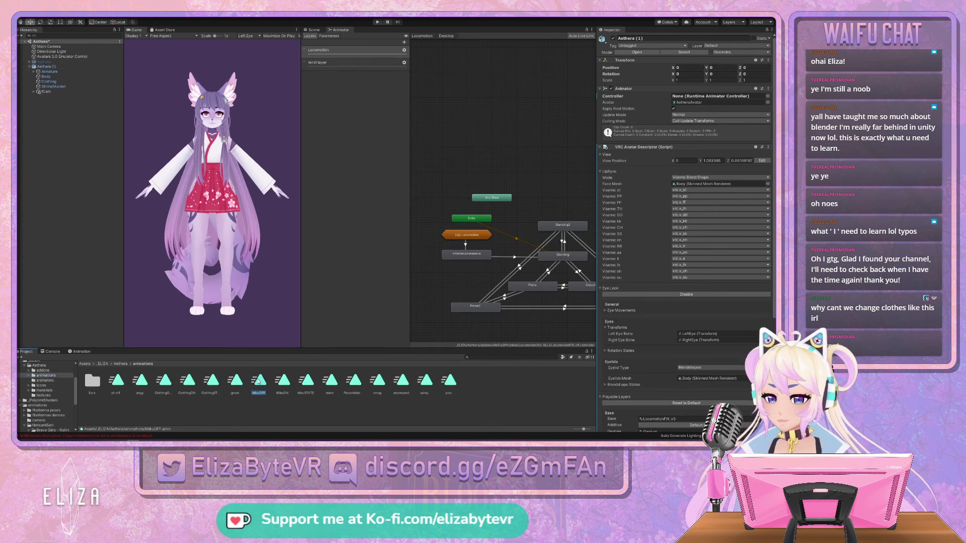
key(Right)
click(672, 59)
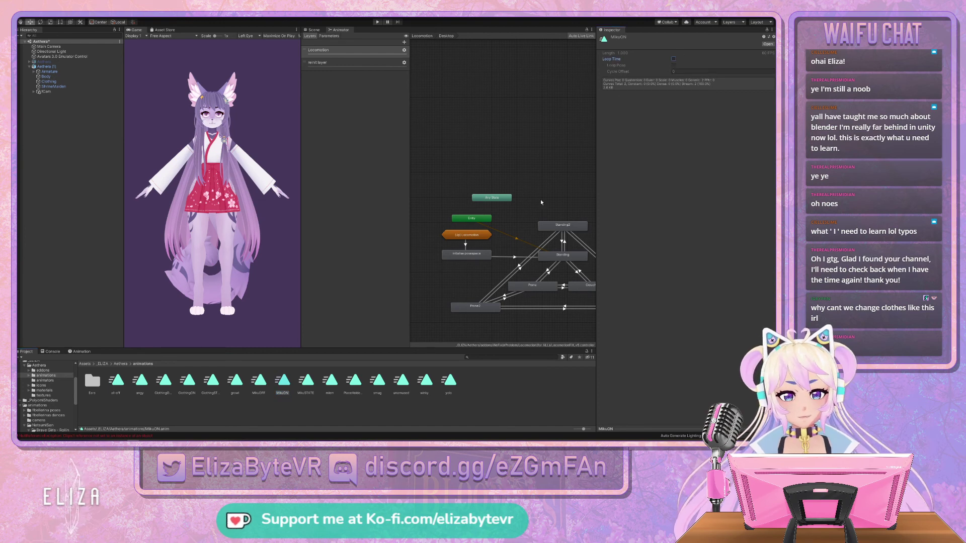
click(317, 381)
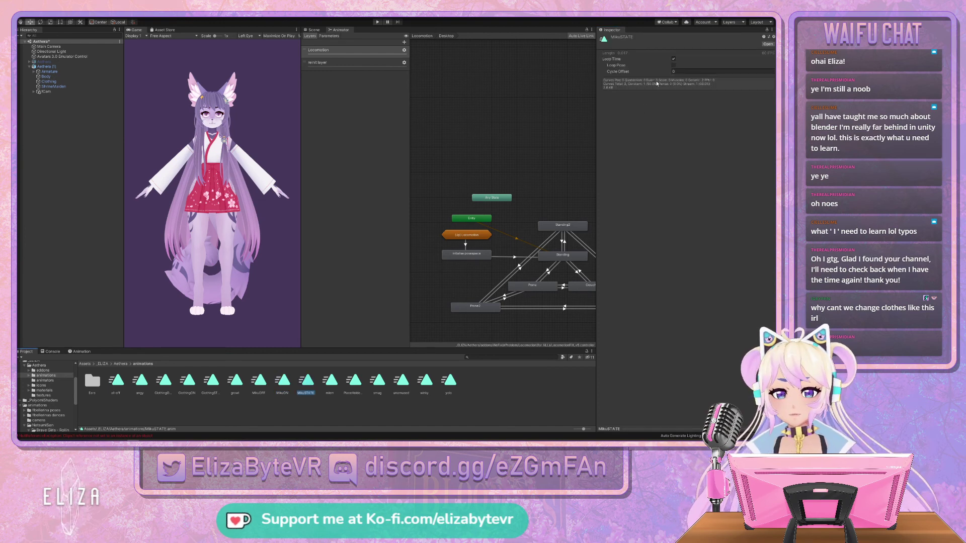
click(508, 117)
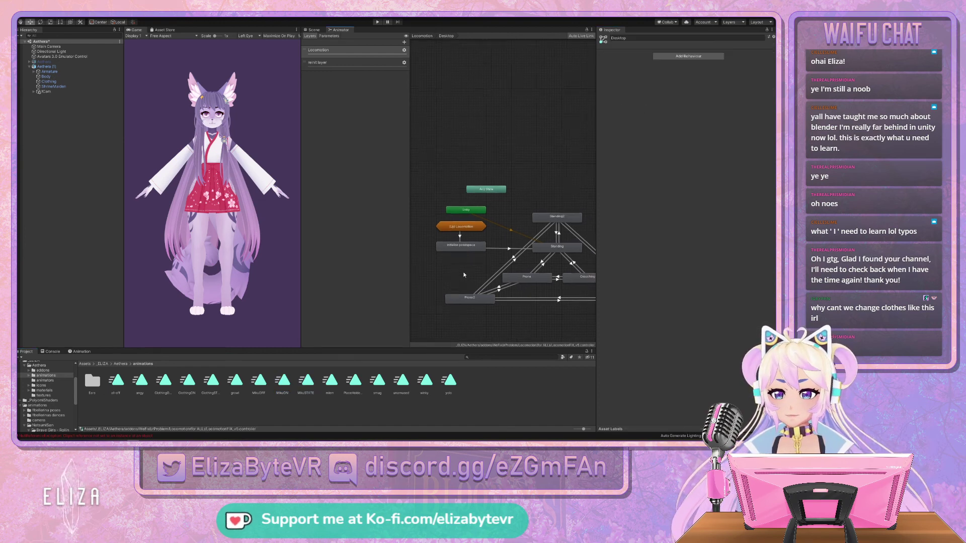
Run the scene again and view the Miko Toggle layer of the FX controller from the animators folder.
click(378, 22)
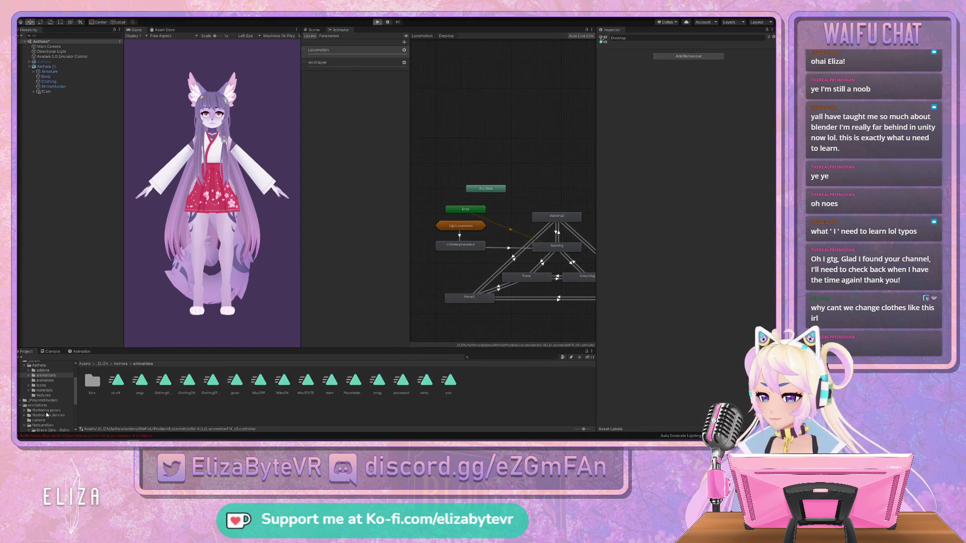
click(45, 381)
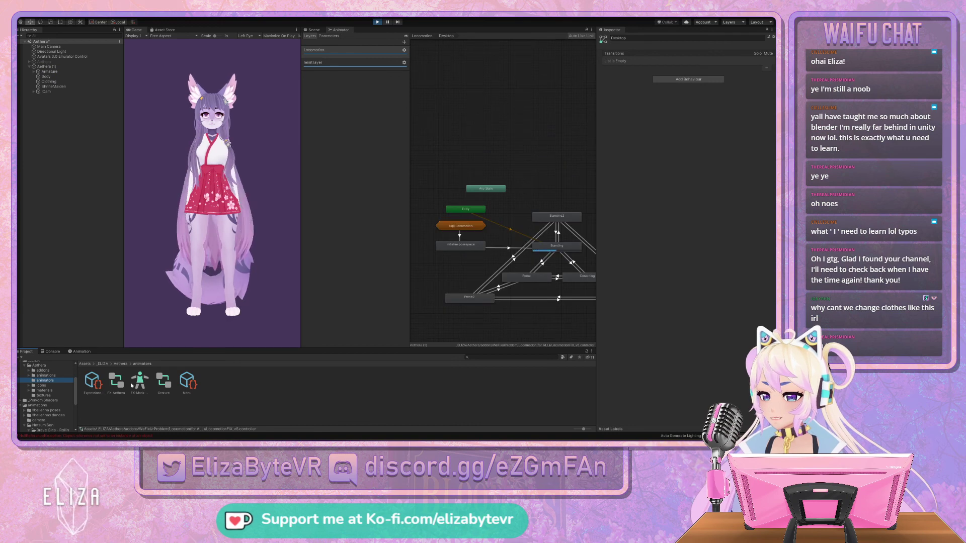
click(115, 381)
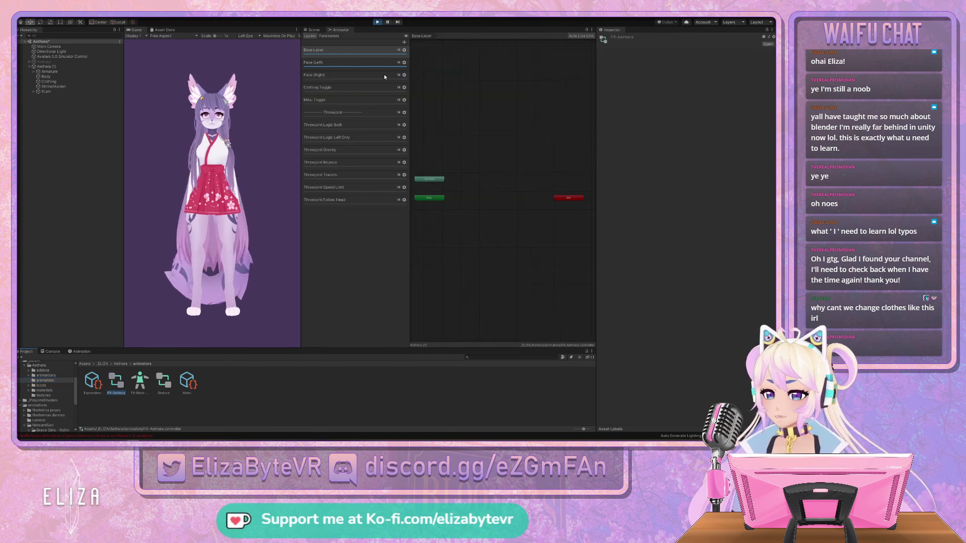
click(320, 100)
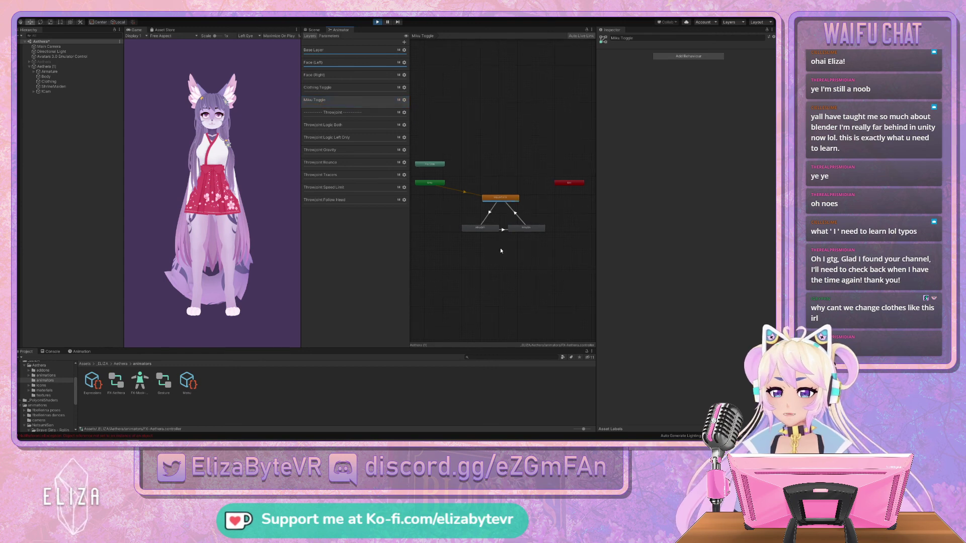
scroll(502, 252, up, 2)
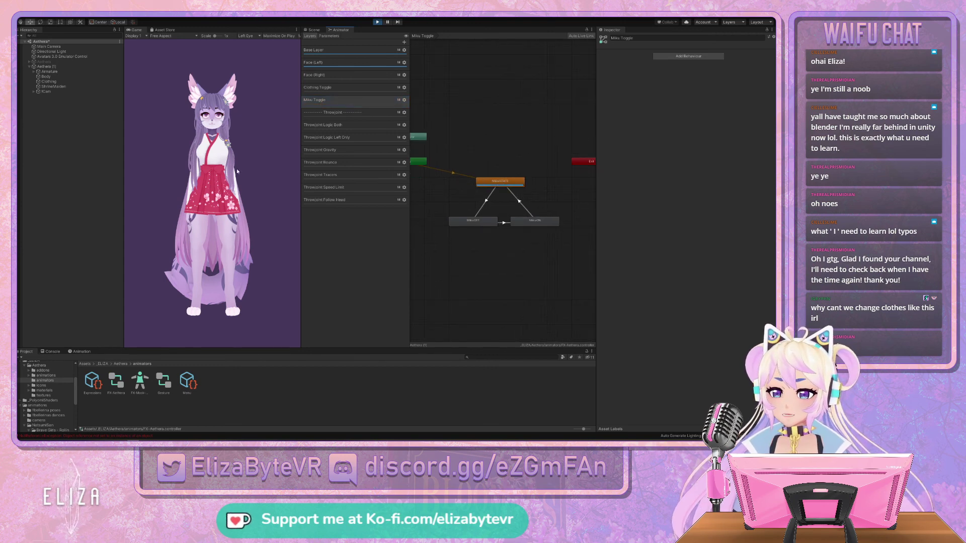
Switch Miko Toggle on and off again in the avatar's emulated menu to watch the layer's state transitions.
click(45, 66)
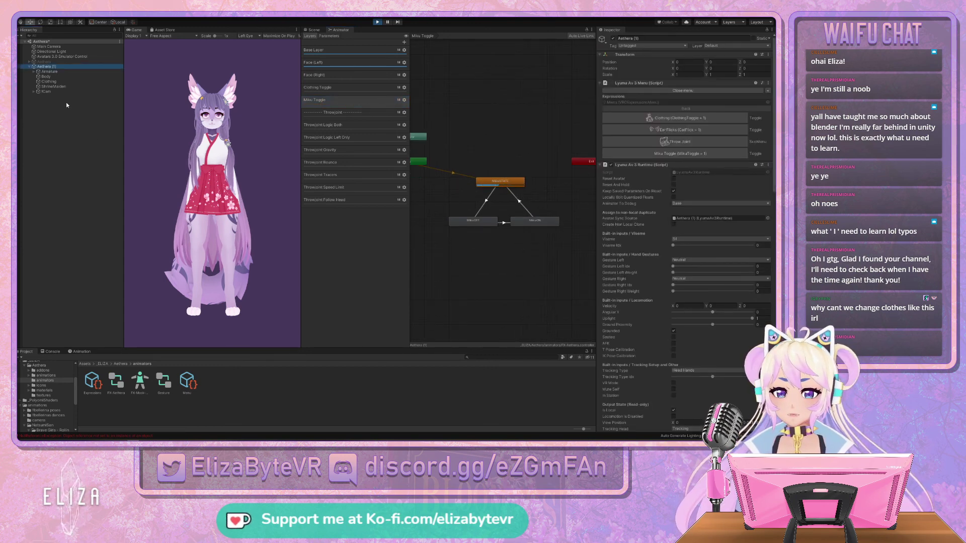
click(676, 153)
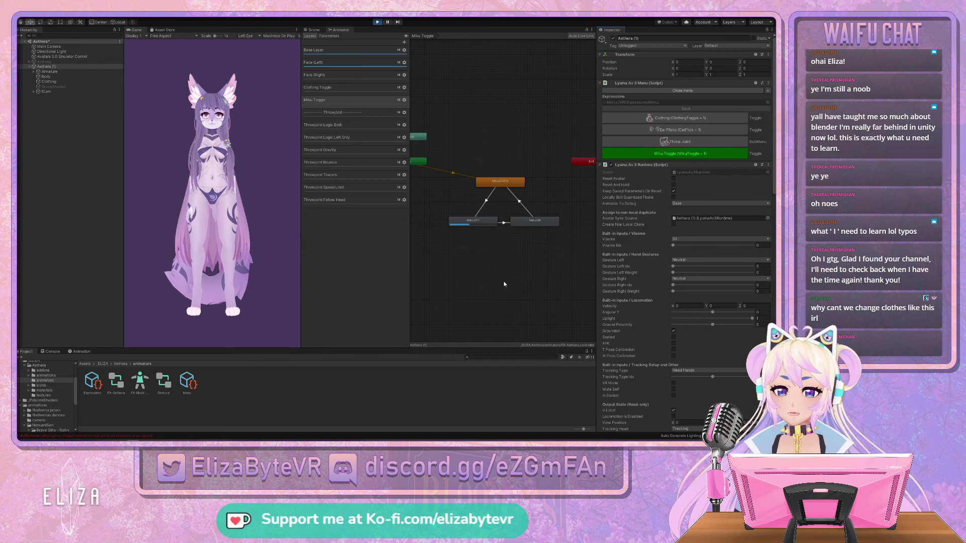
click(662, 157)
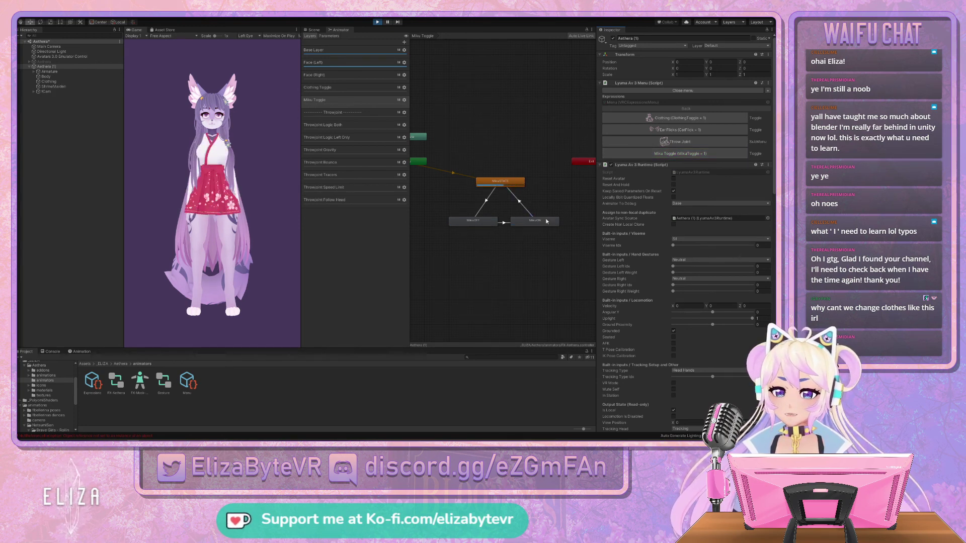